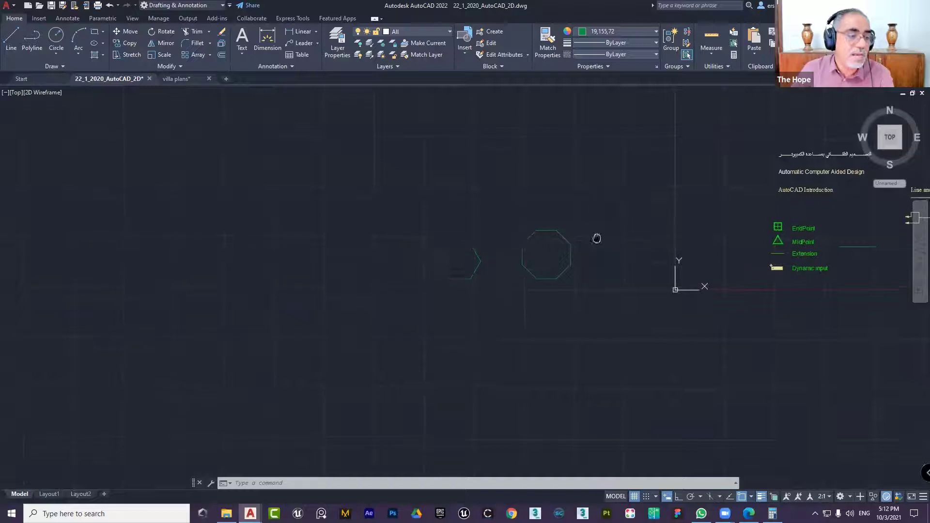
Zoom in on the hexagon and octagon and pan the octagon toward the centre.
scroll(596, 239, up, 3)
scroll(563, 253, up, 3)
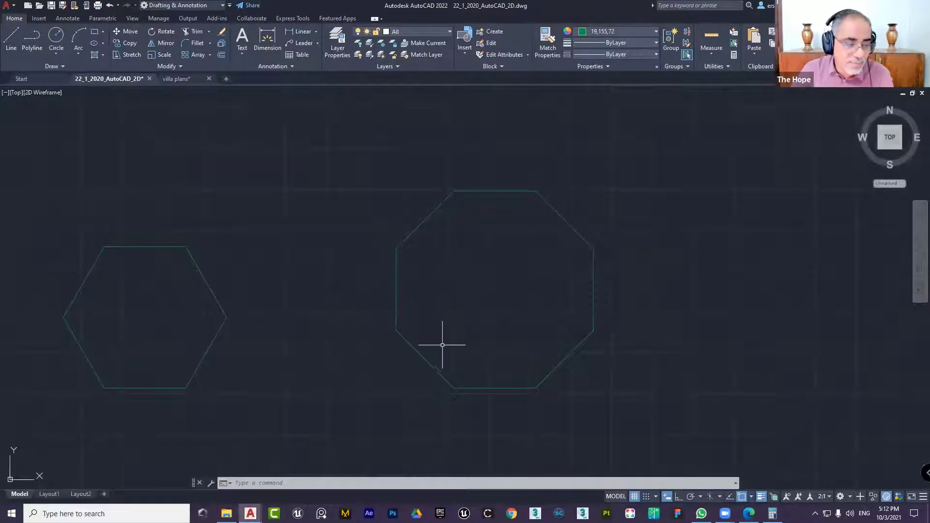
middle_drag(649, 306, 533, 321)
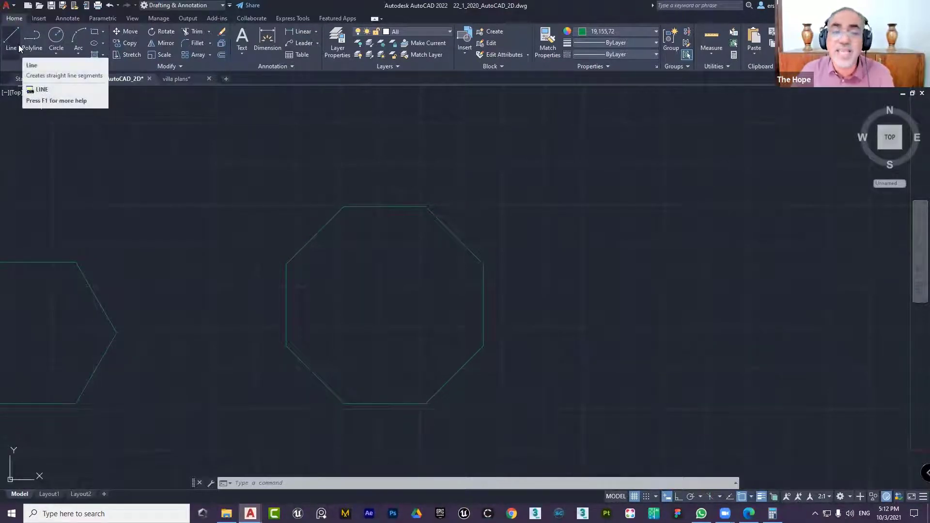
Start an irregular open line outline right of the octagon with its first corners.
click(19, 49)
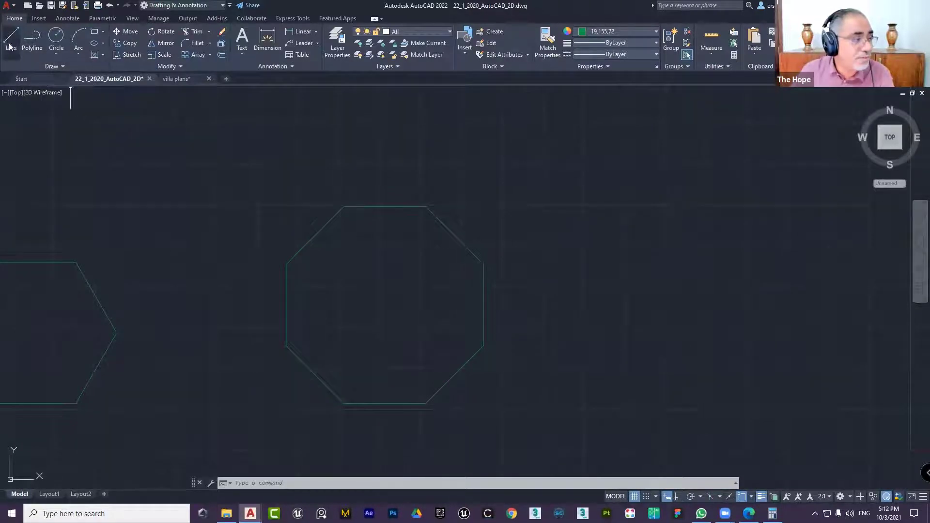
click(508, 206)
click(671, 198)
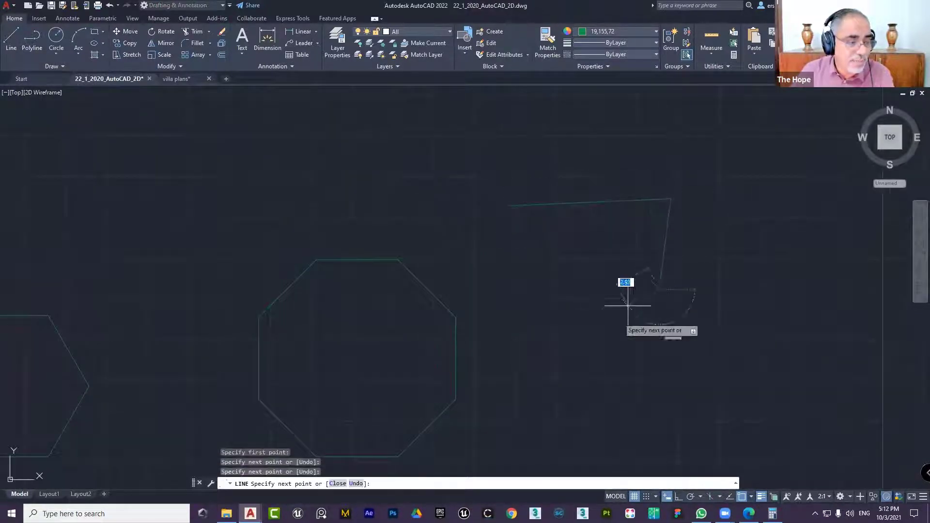
click(660, 290)
click(610, 346)
click(504, 287)
Add the outline's remaining corners, finish the lines, and select the top-right segment.
click(447, 214)
click(458, 141)
click(605, 124)
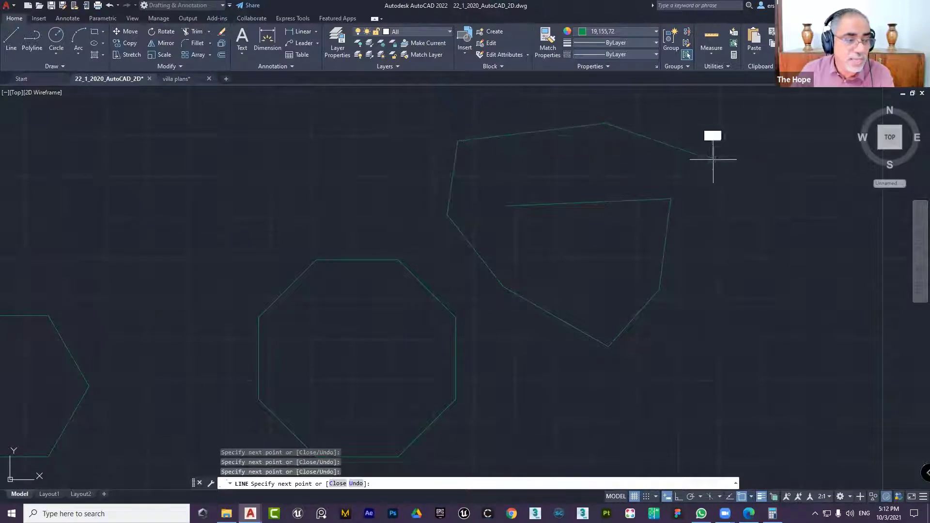
click(712, 159)
right_click(788, 146)
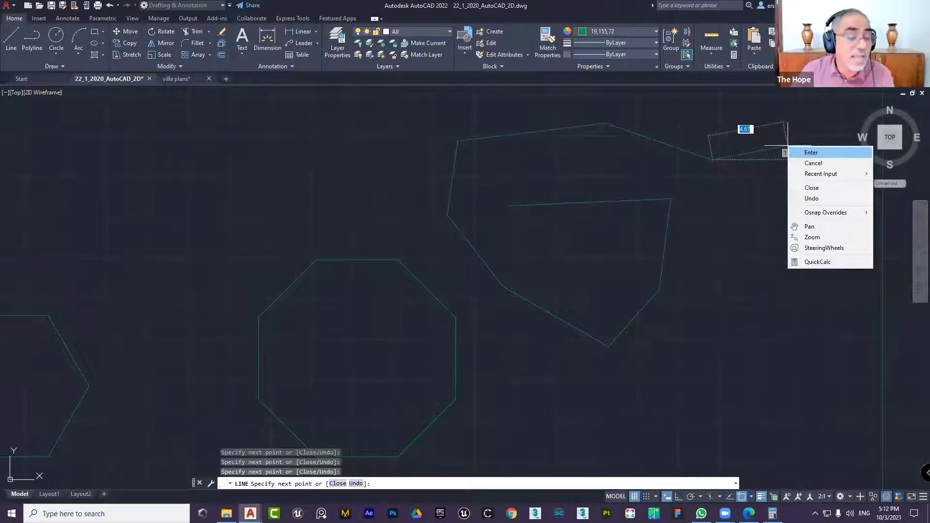
click(800, 152)
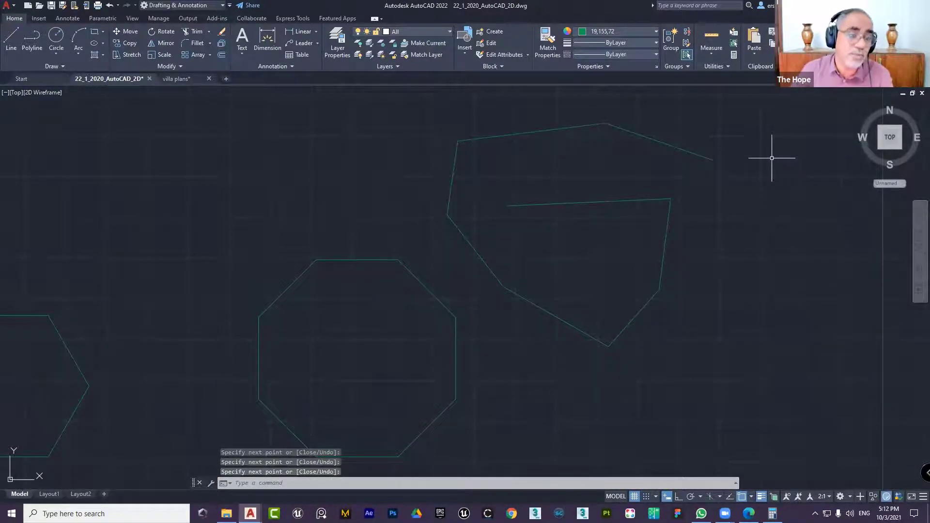
click(661, 142)
click(638, 169)
Window-select the outline's segments one by one, showing they are separate, then clear the selection.
click(568, 141)
click(542, 155)
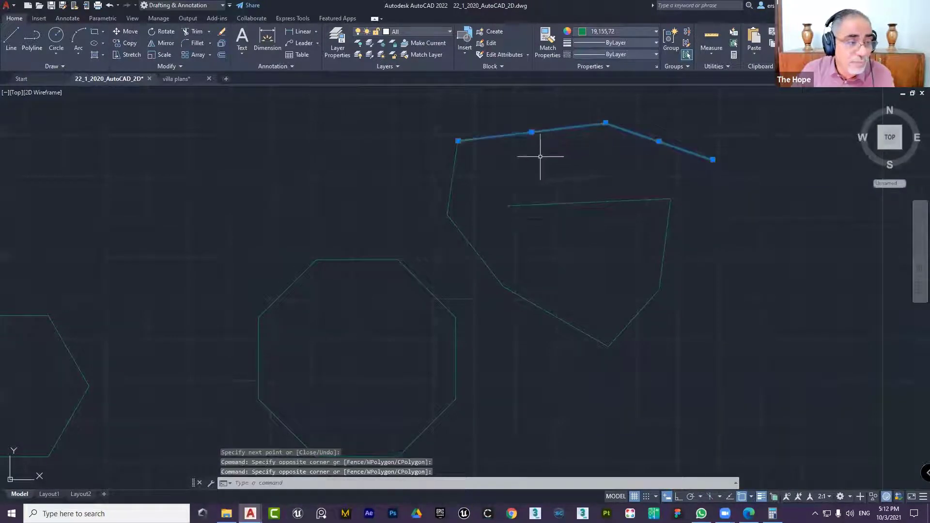
click(430, 172)
click(465, 212)
click(493, 240)
click(450, 221)
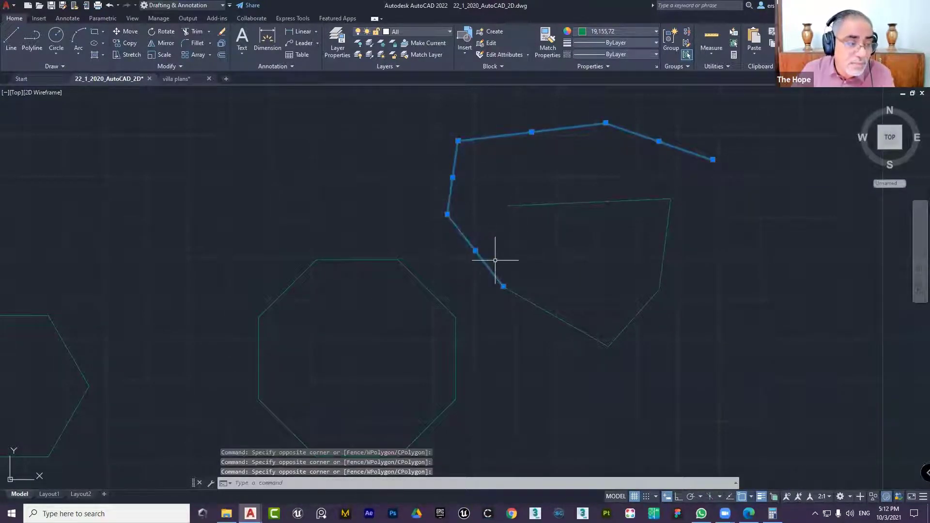
click(542, 282)
click(530, 315)
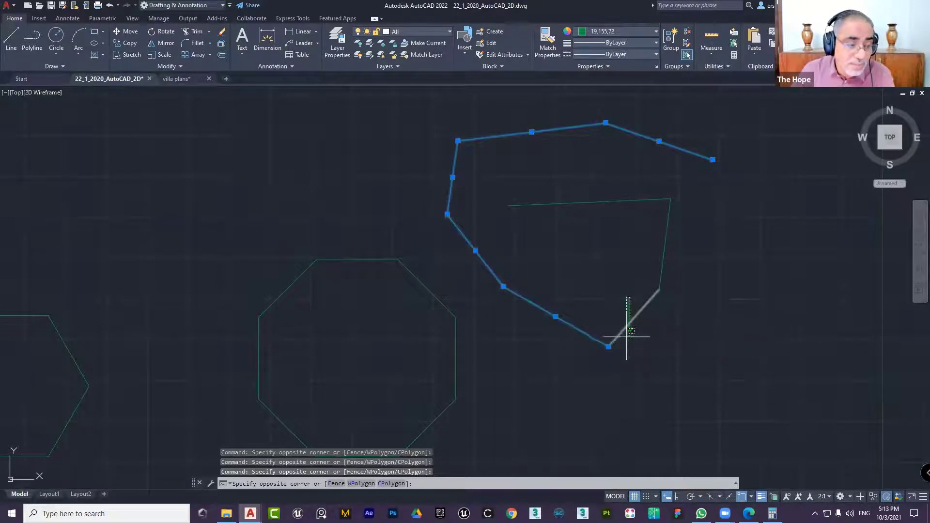
click(627, 320)
click(706, 245)
click(614, 250)
key(Escape)
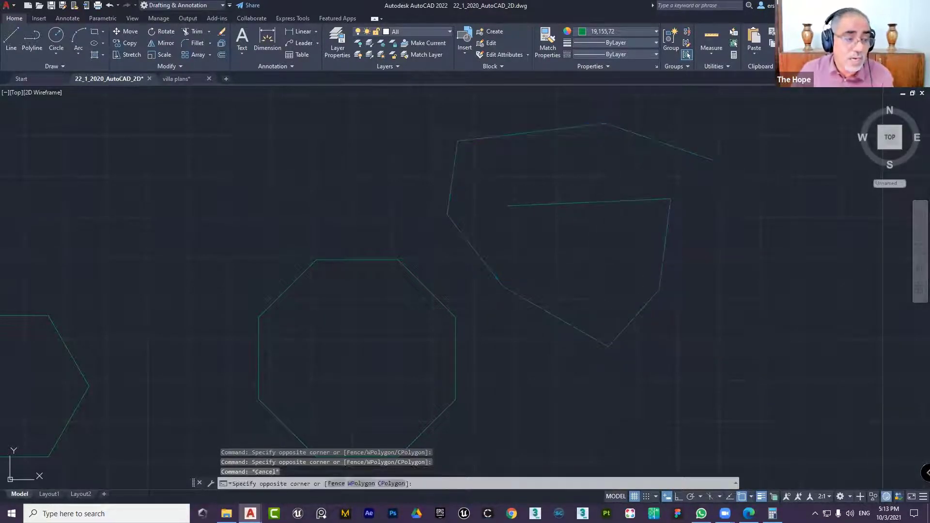
Move the inner line upward using its midpoint grip.
click(734, 187)
click(599, 224)
click(590, 201)
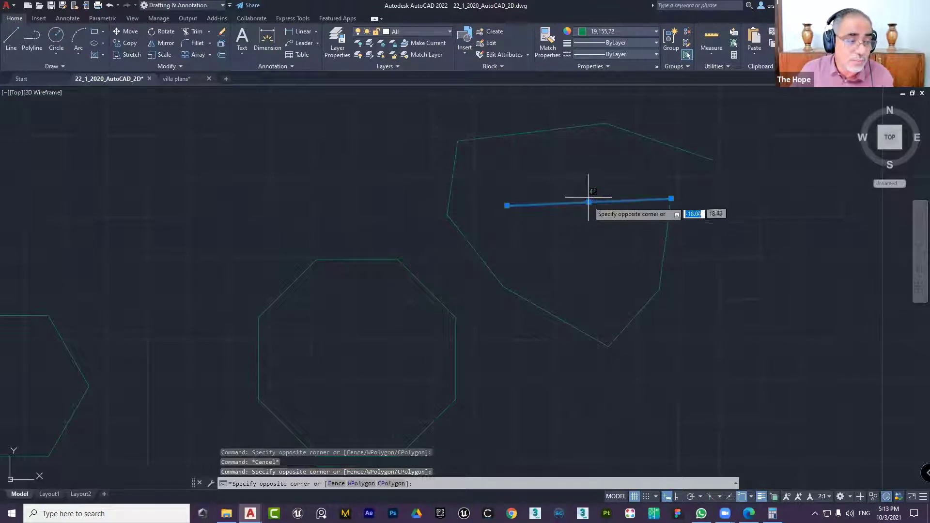
click(591, 201)
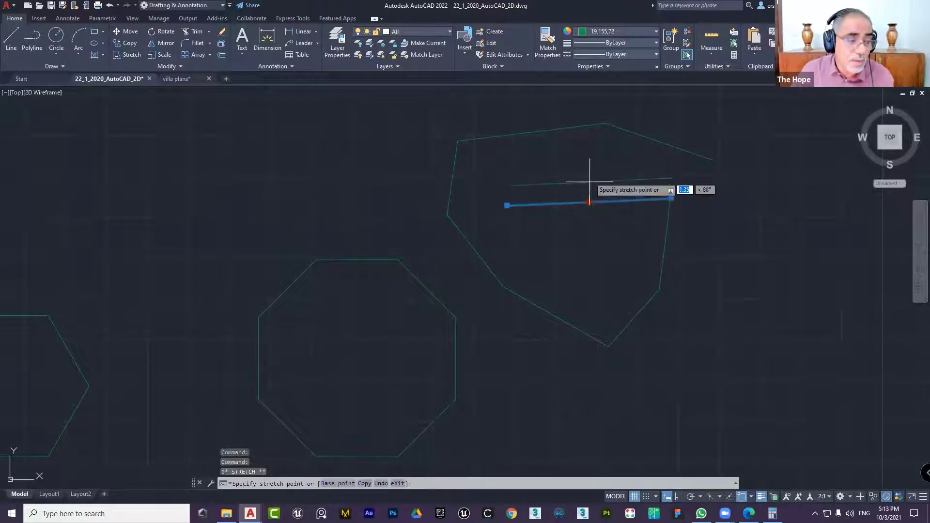
click(592, 174)
Stretch the right-hand line outward to the right.
click(666, 233)
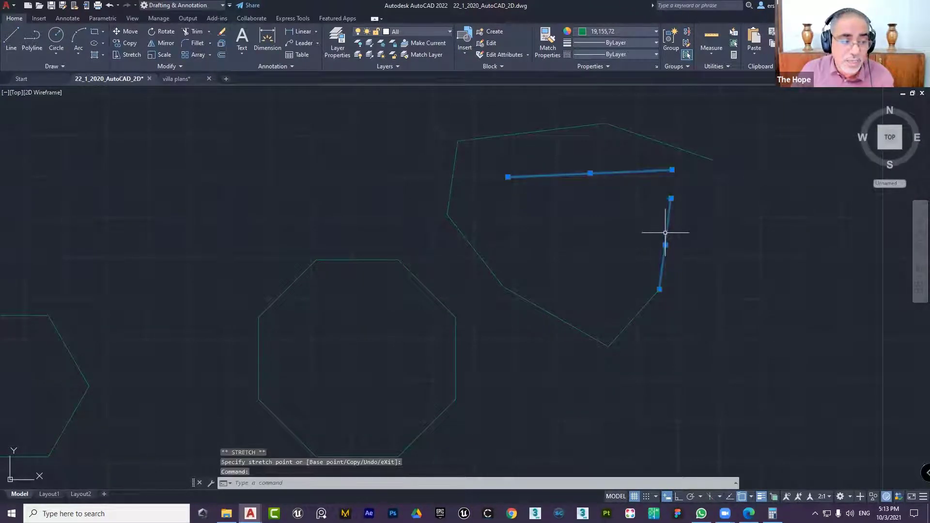
click(701, 245)
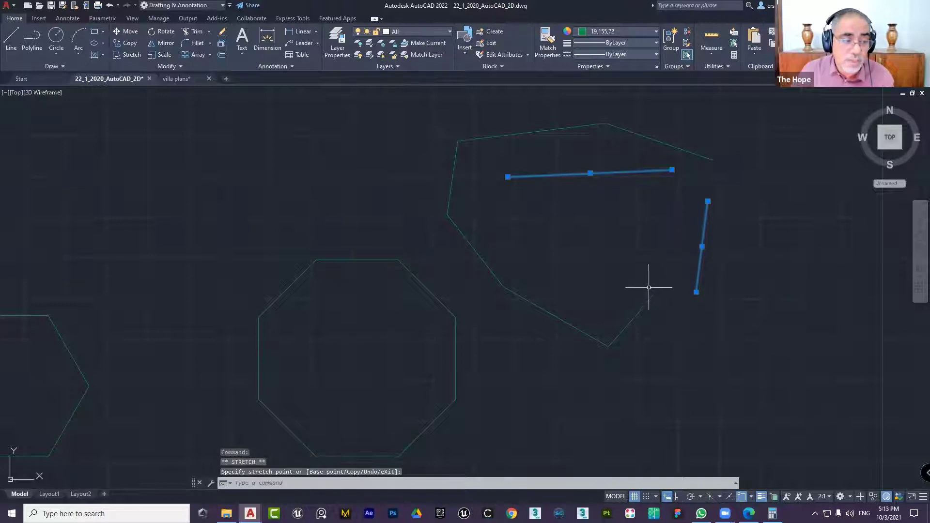
key(Escape)
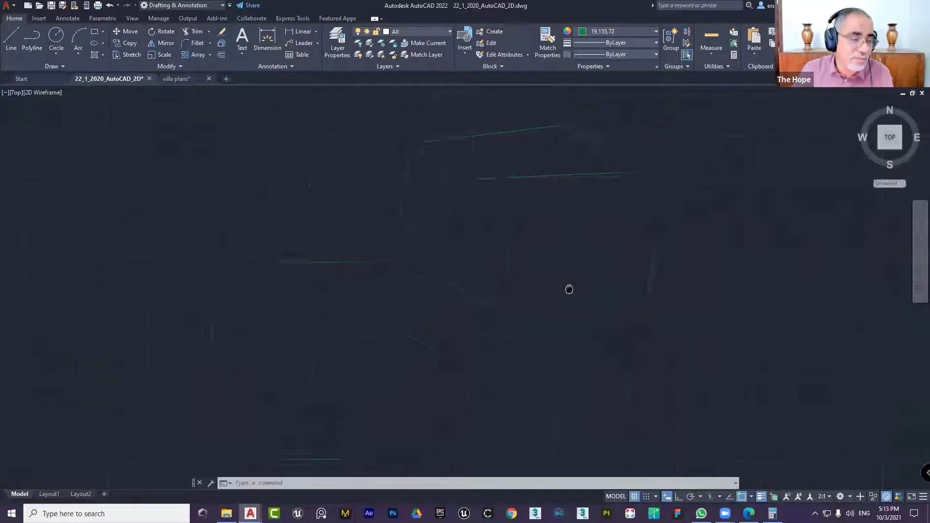
Start a polyline with PL and place its first point in empty space beside the shapes.
middle_drag(636, 286, 481, 305)
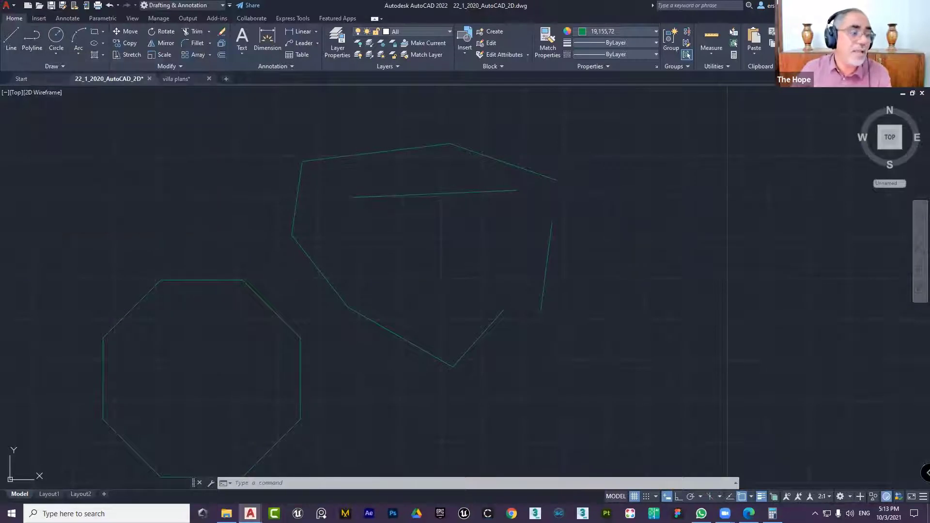
middle_drag(221, 141, 538, 214)
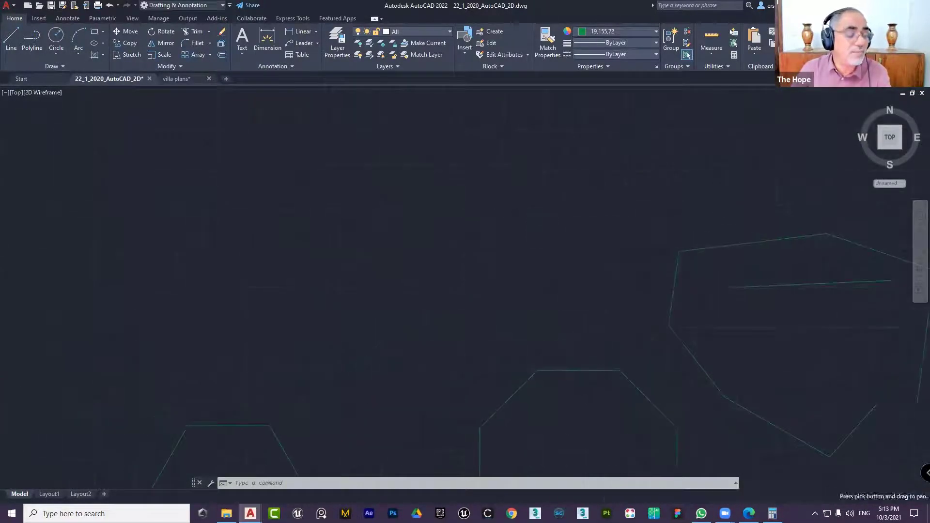
text(PL)
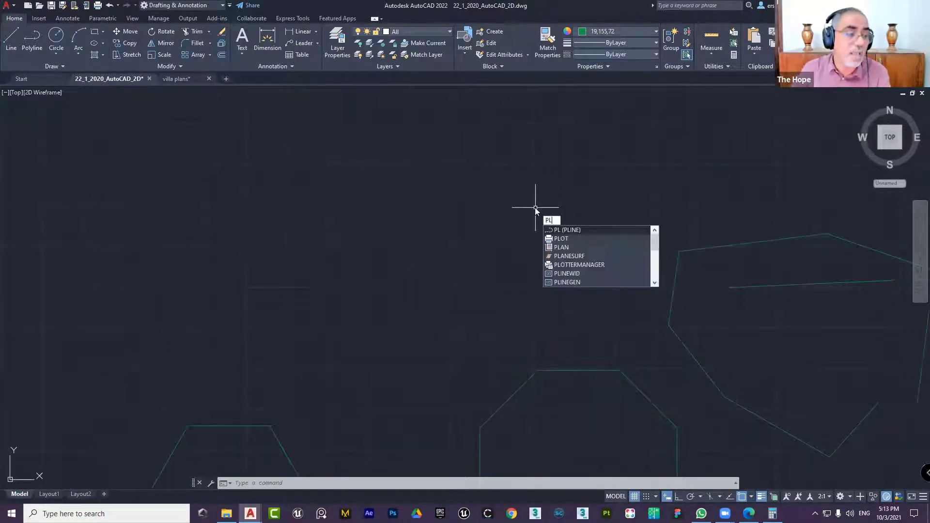
key(Return)
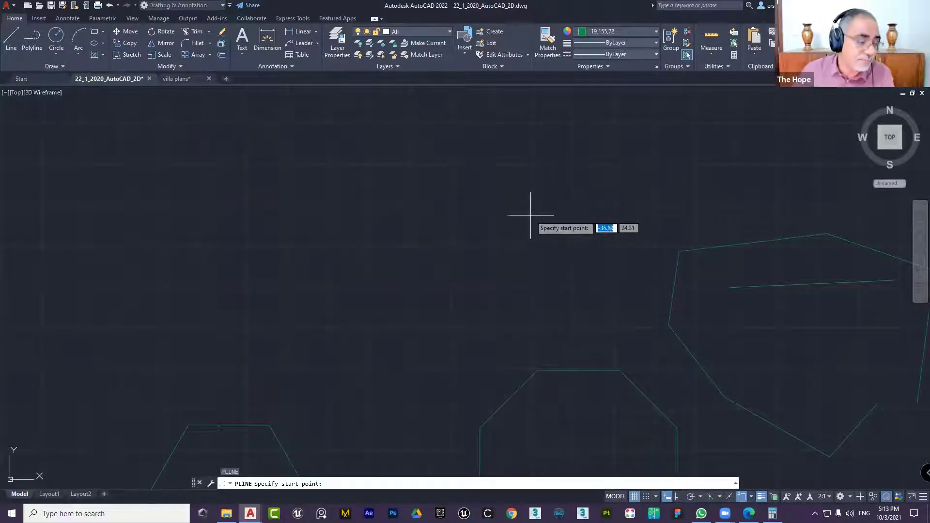
middle_drag(301, 218, 434, 249)
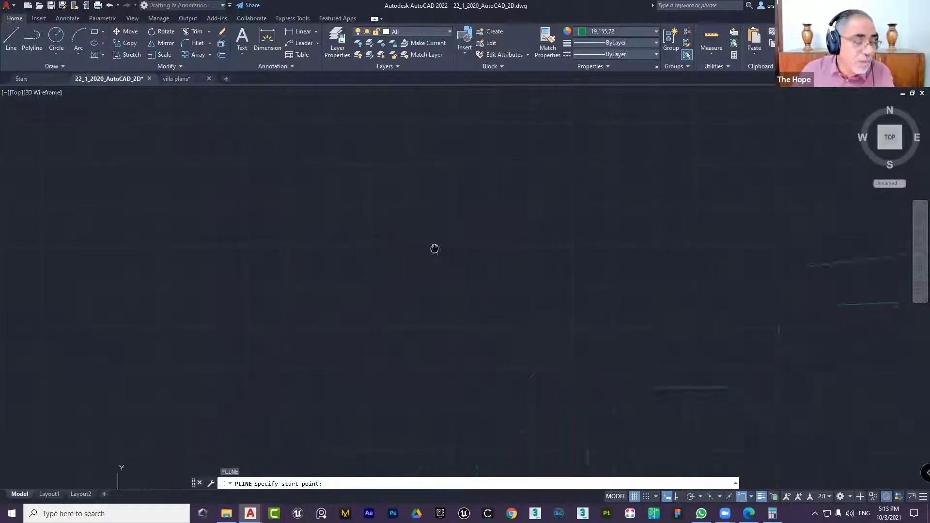
click(400, 248)
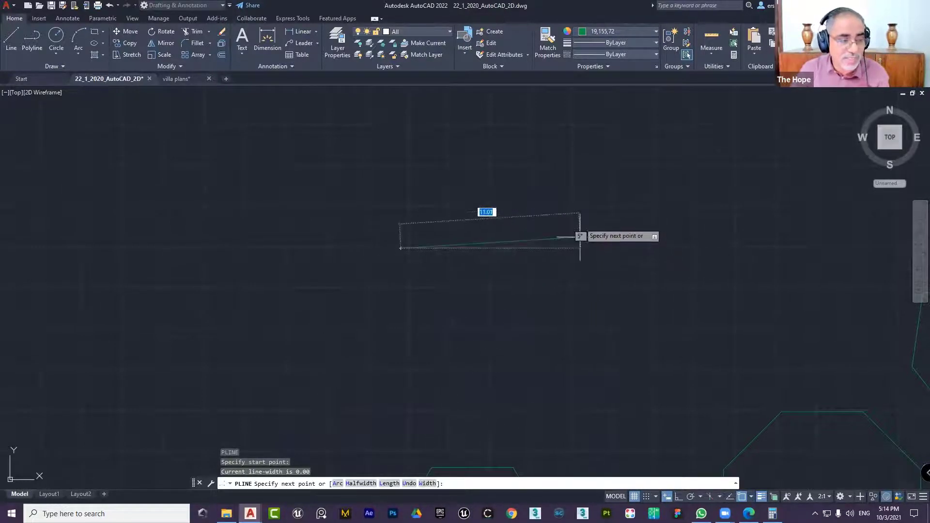
With Ortho on, draw a 12-unit segment right and a 16-unit segment up.
click(678, 497)
middle_drag(507, 247, 434, 273)
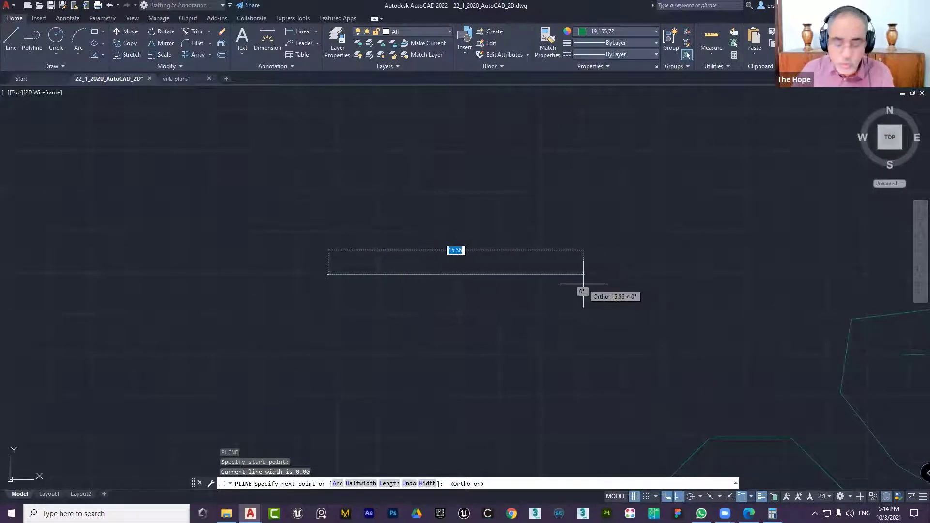
text(12)
key(Return)
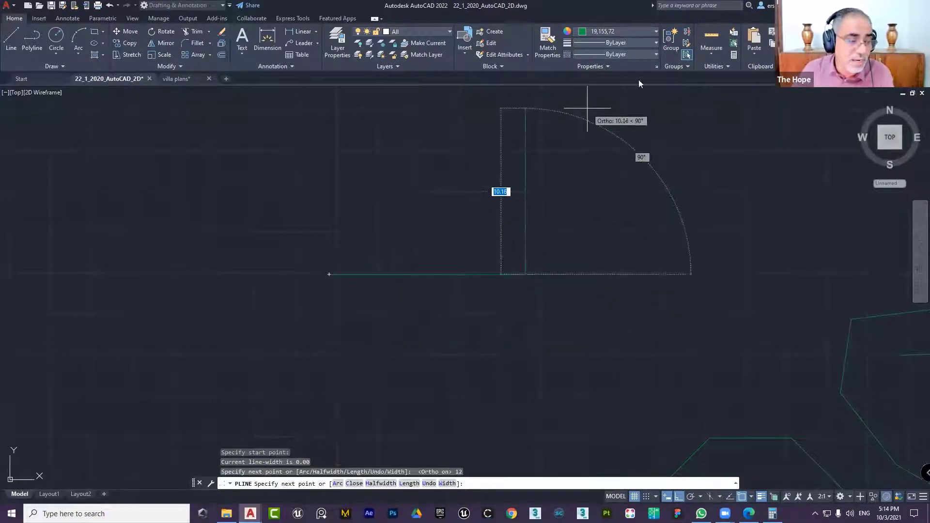
scroll(645, 112, up, 2)
middle_drag(645, 97, 639, 256)
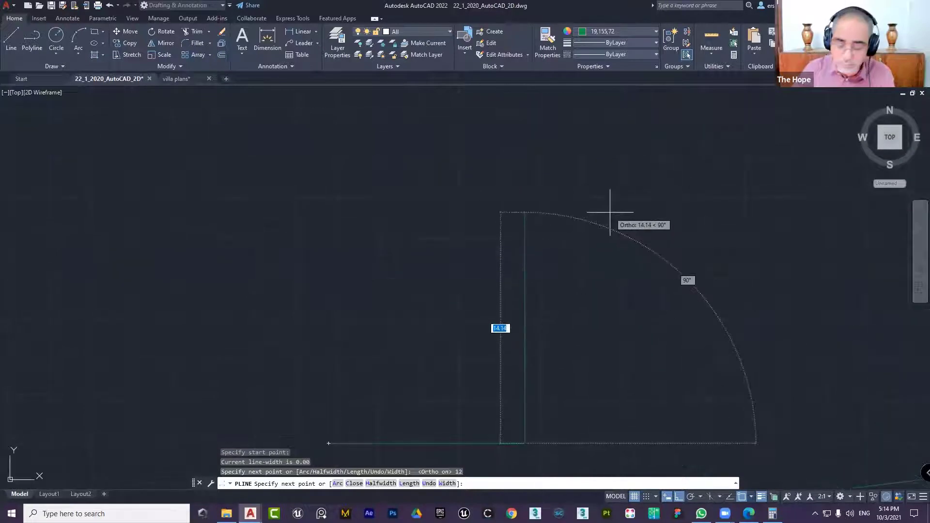
text(16)
key(Return)
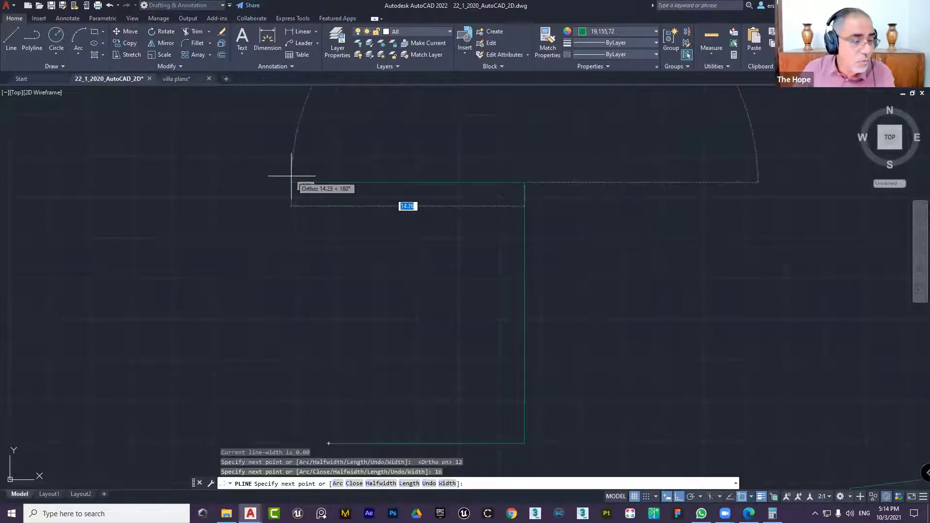
Add polyline segments of 8 left, 4.5 down, 6 left, 5 down and 6 right.
text(8)
key(Return)
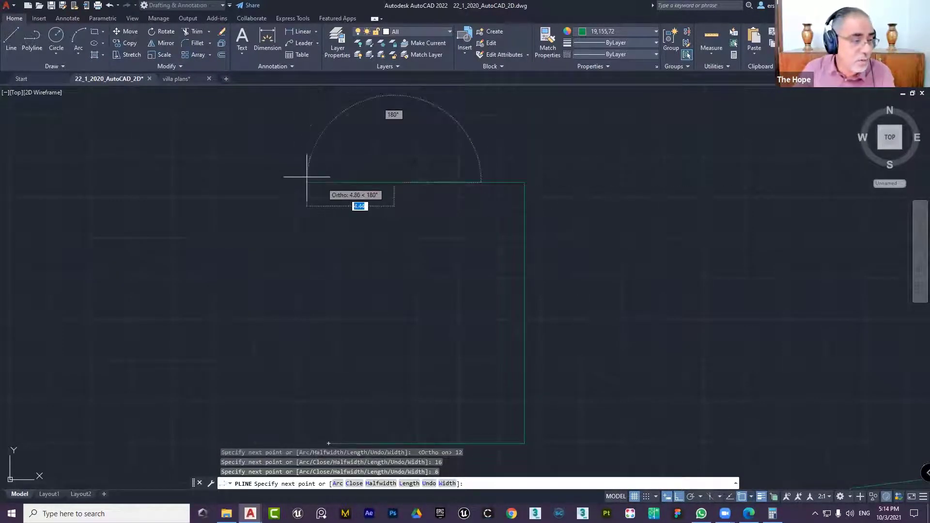
text(4.)
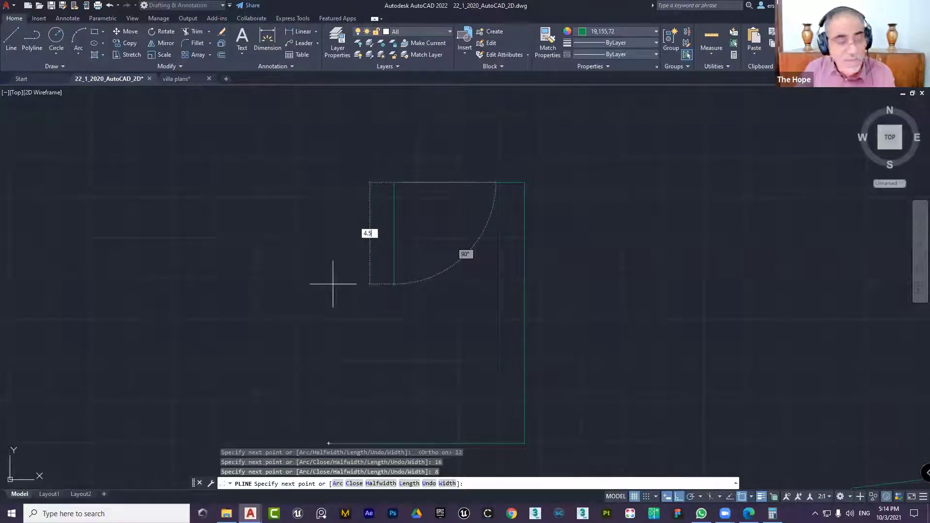
key(Return)
middle_drag(272, 271, 324, 195)
text(6)
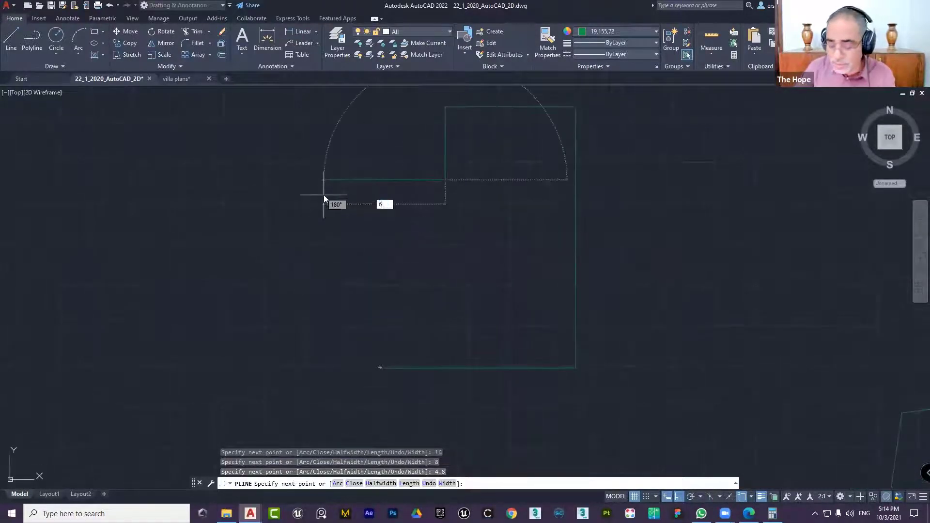
key(Return)
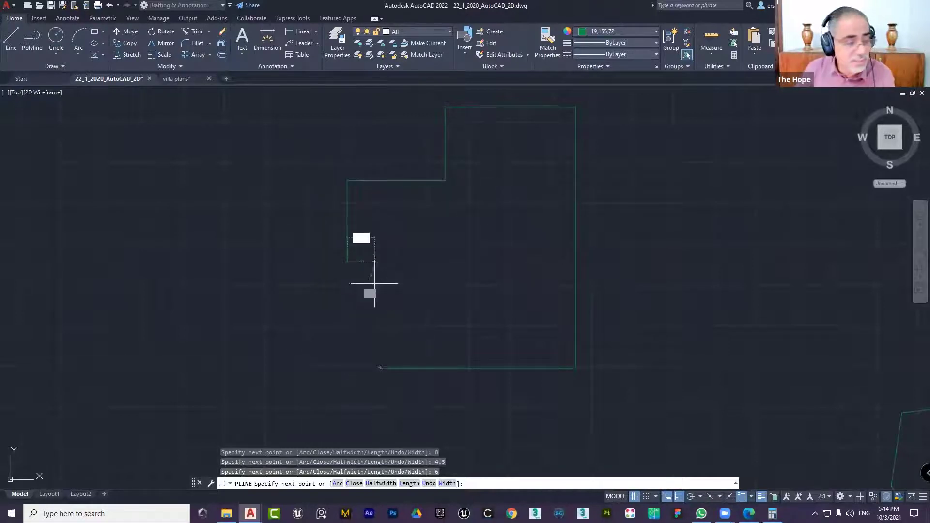
text(5)
key(Return)
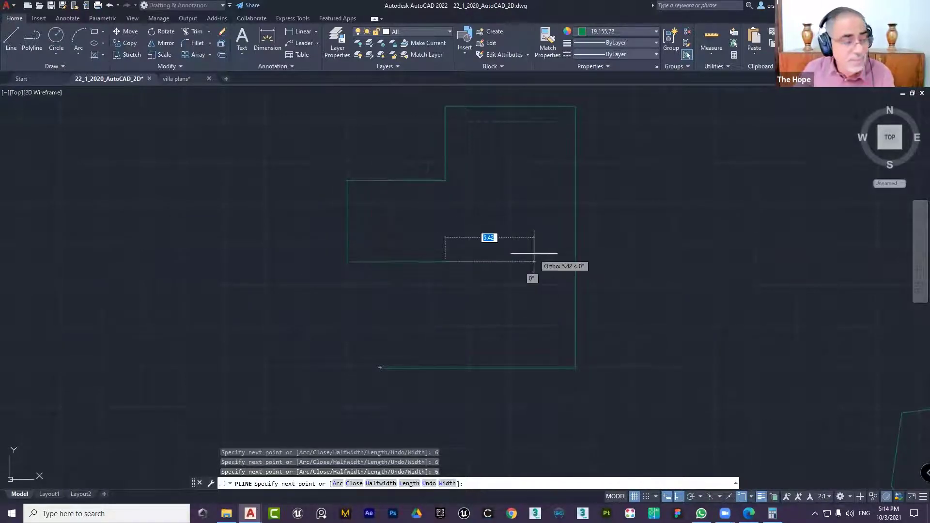
text(6)
key(Return)
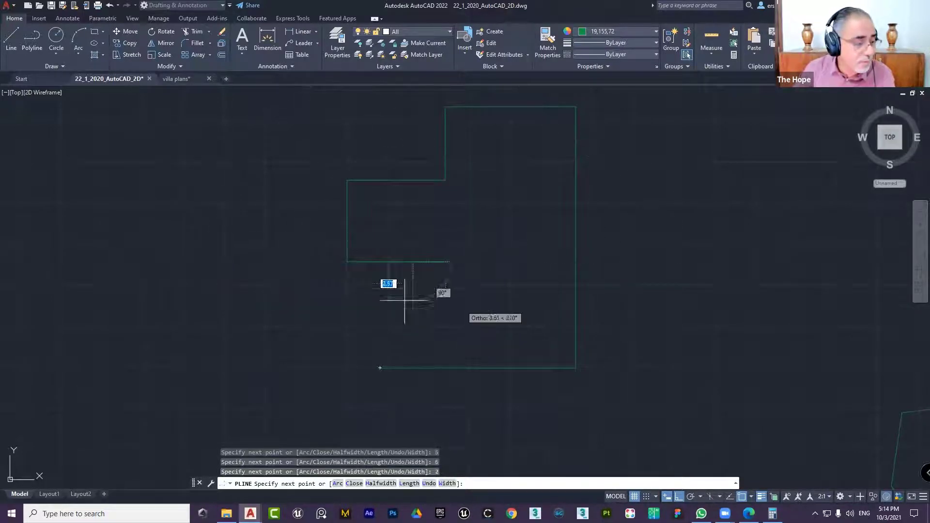
Draw a 2-unit segment, undo it, and redraw it 2 units downward.
text(2)
key(Return)
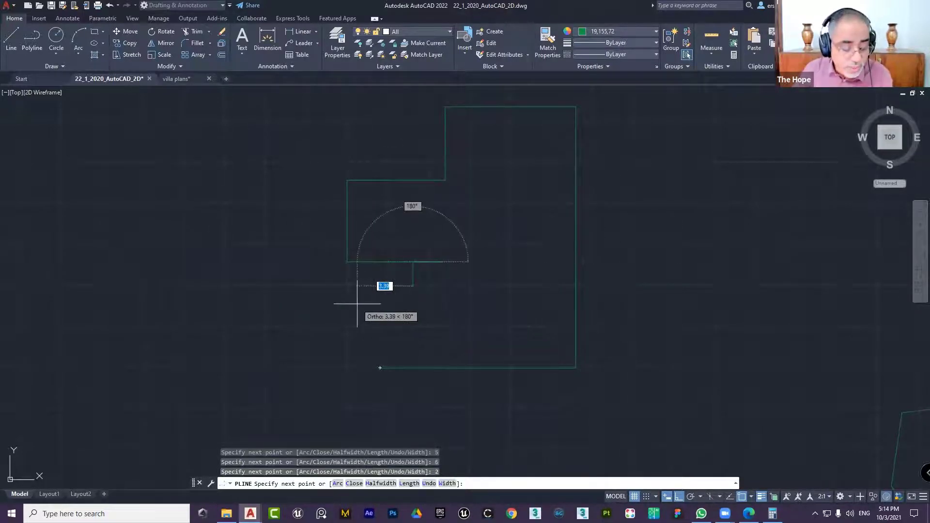
text(u)
key(Return)
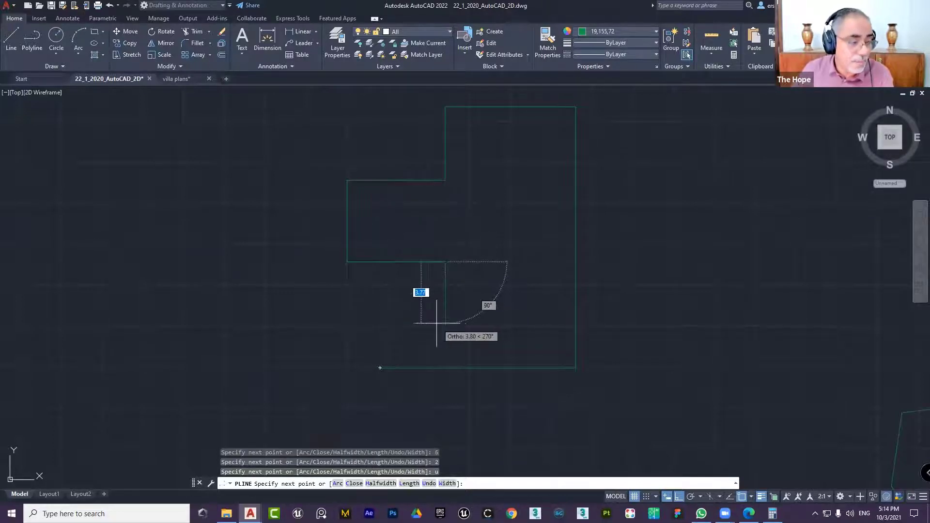
text(2)
key(Return)
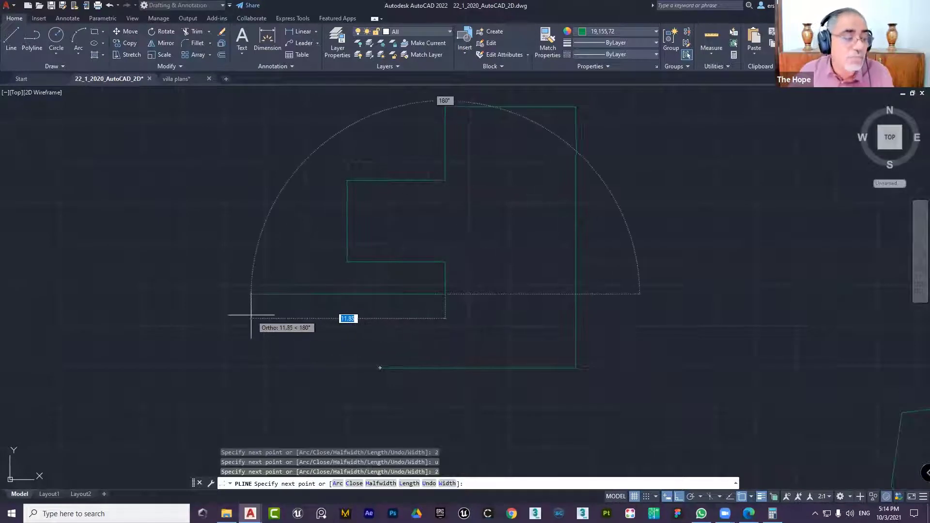
Pan to bring the left side of the stepped polyline into view.
middle_drag(258, 316, 383, 286)
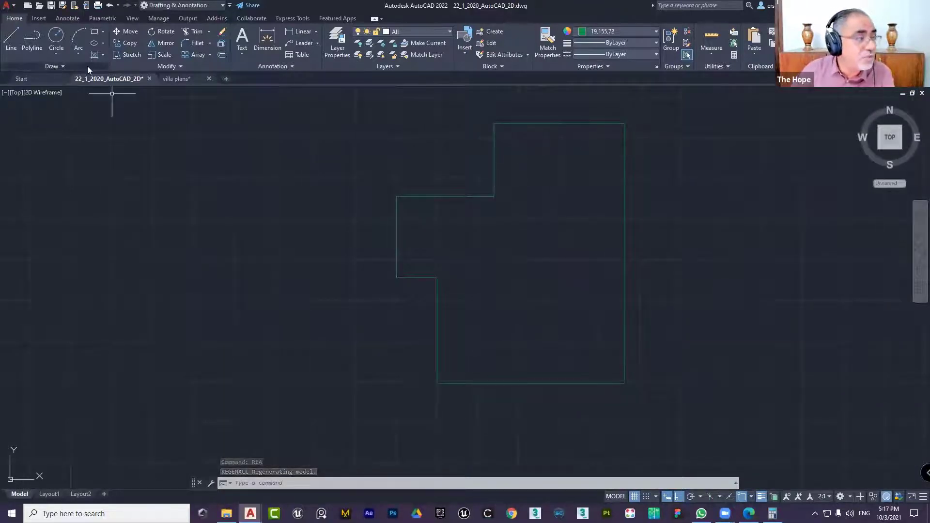
Window-select the stepped polyline and zoom in on its top edge.
click(714, 185)
click(581, 257)
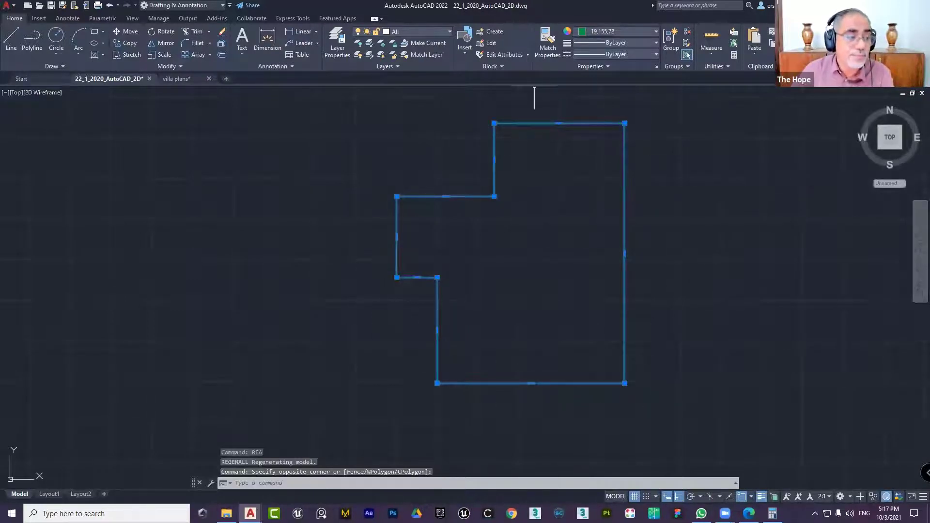
middle_drag(500, 185, 477, 282)
scroll(538, 239, up, 4)
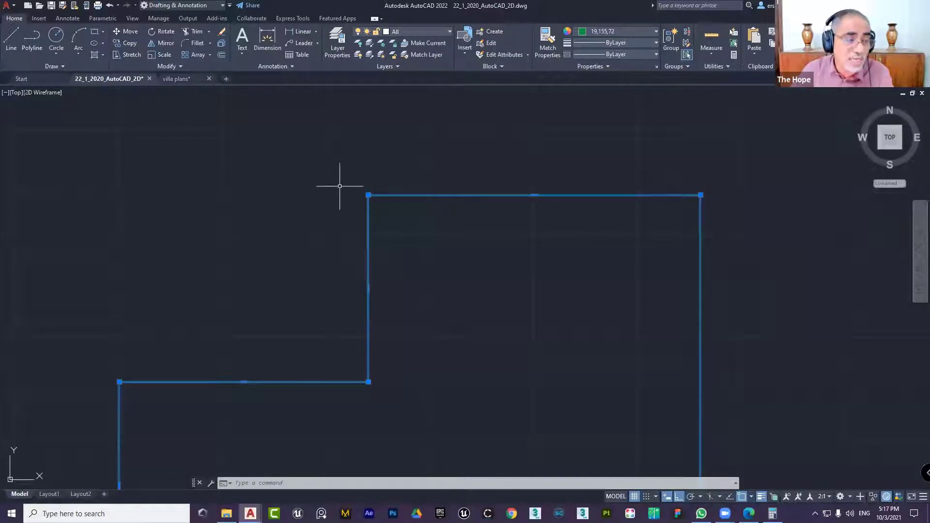
mouse_move(534, 195)
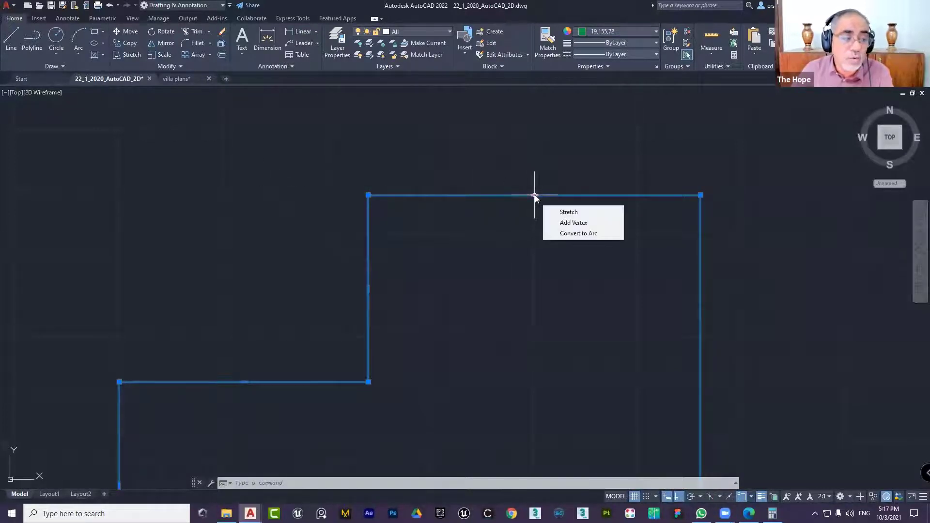
click(568, 236)
middle_drag(536, 124, 521, 269)
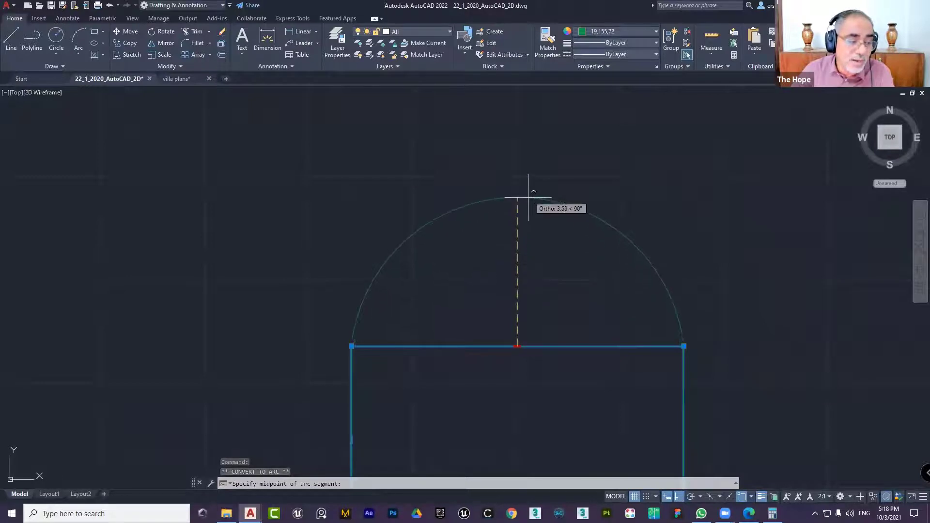
click(528, 198)
scroll(557, 278, down, 2)
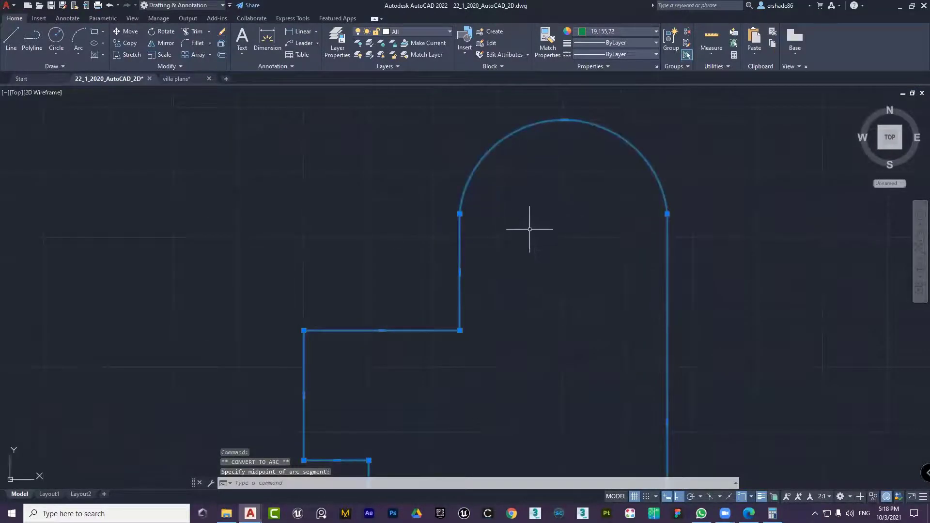
mouse_move(381, 330)
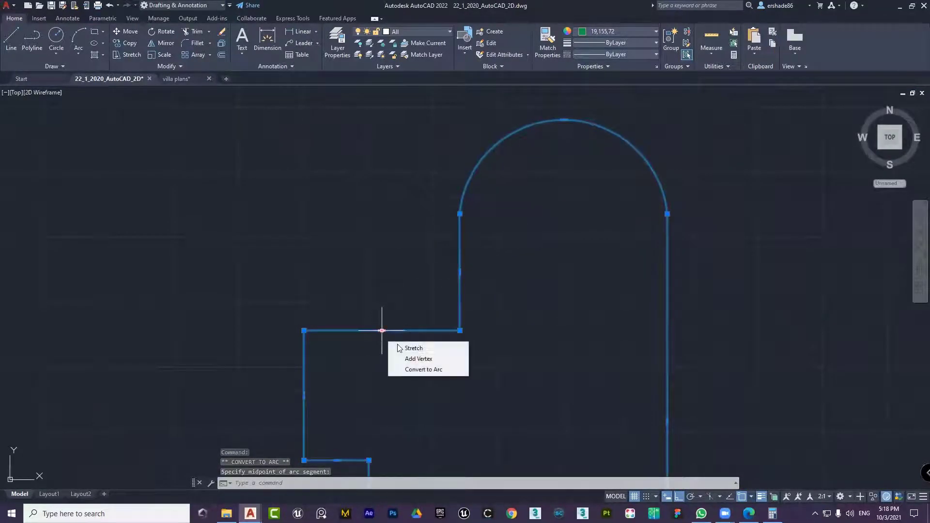
click(414, 370)
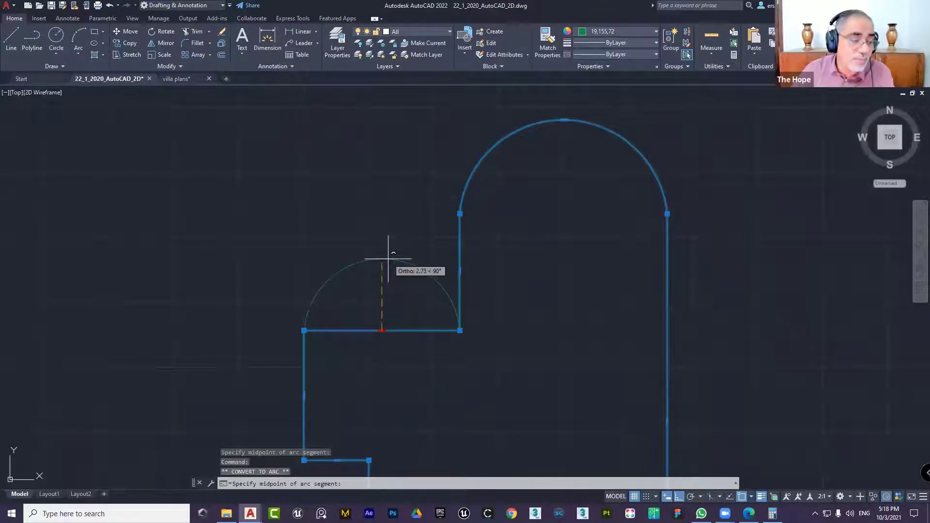
click(387, 290)
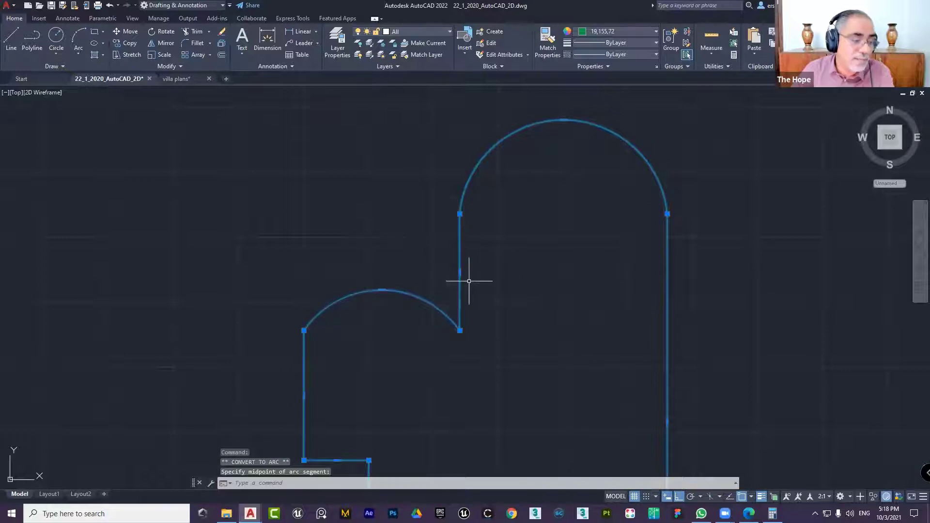
middle_drag(469, 281, 611, 269)
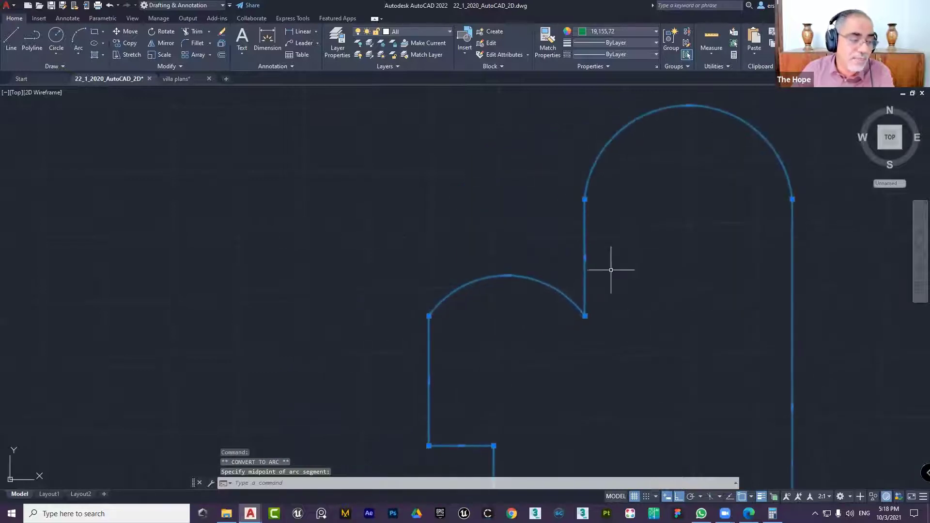
click(507, 275)
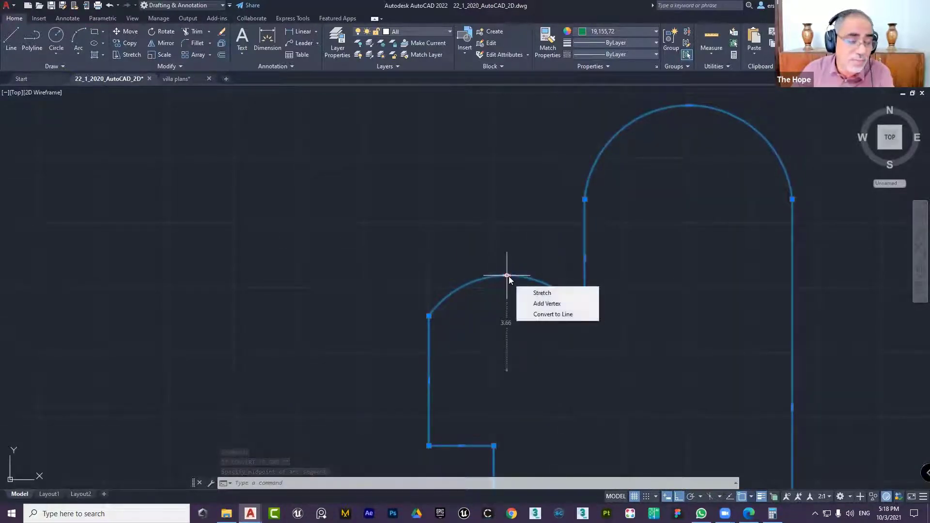
click(565, 320)
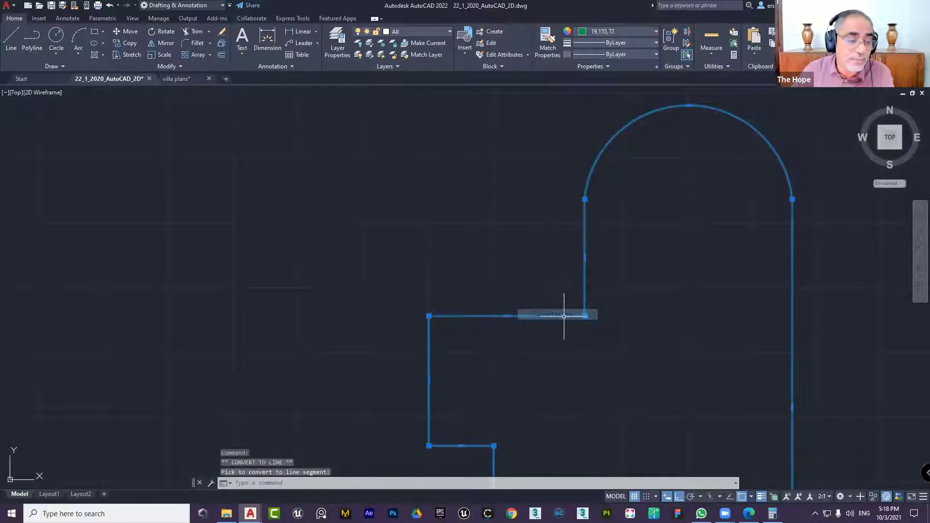
mouse_move(688, 107)
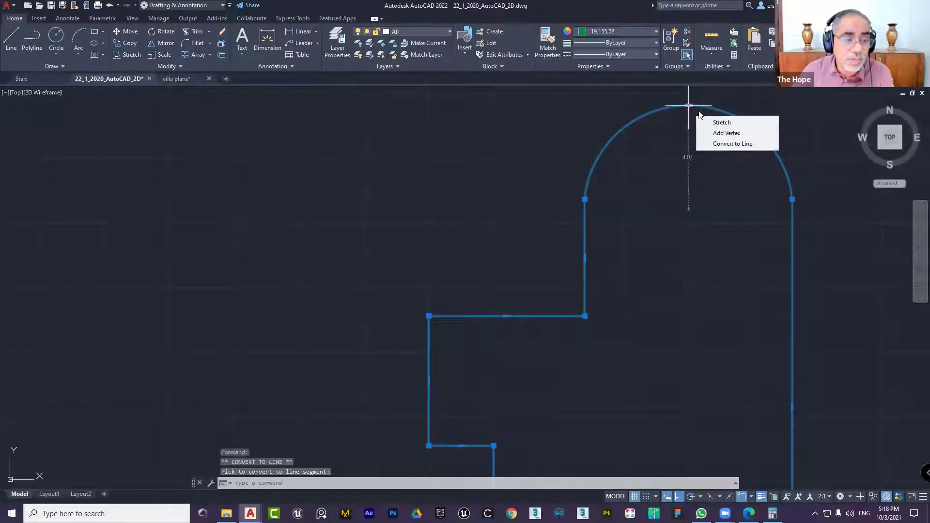
click(727, 144)
middle_drag(723, 160, 602, 178)
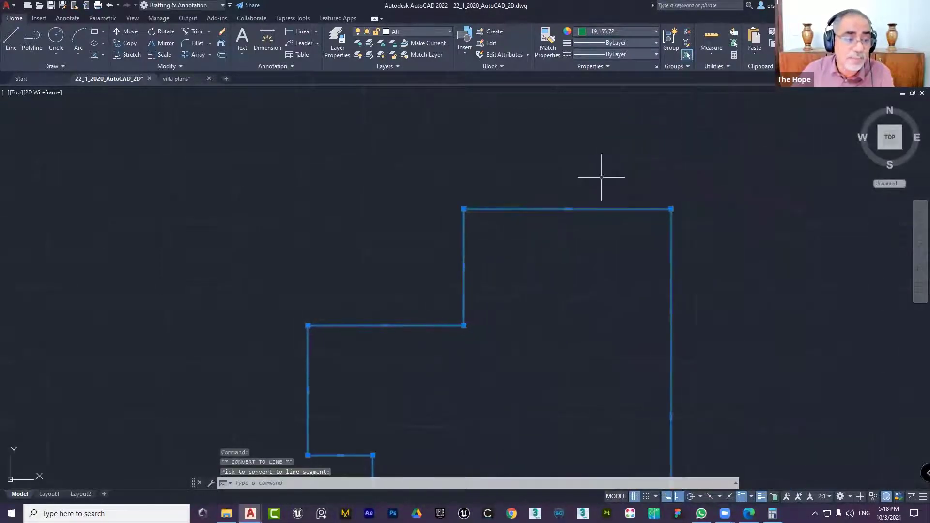
mouse_move(671, 210)
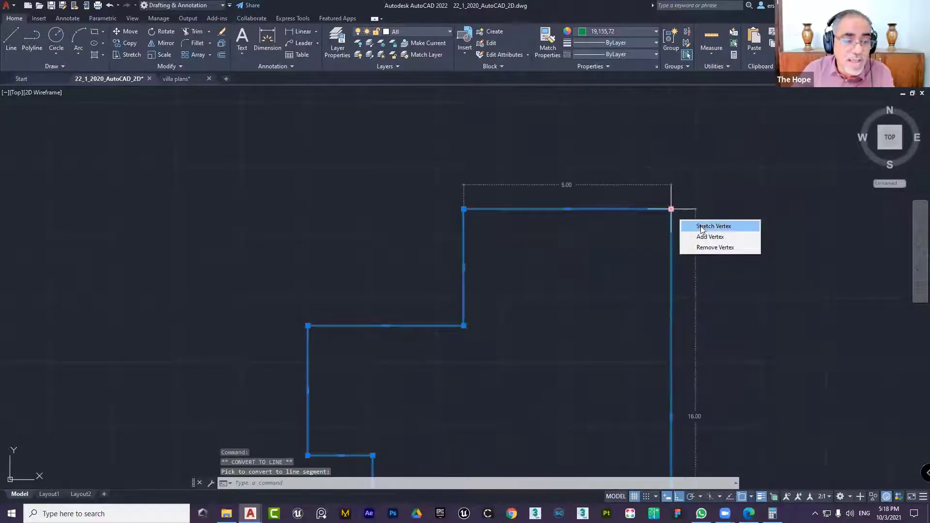
click(708, 226)
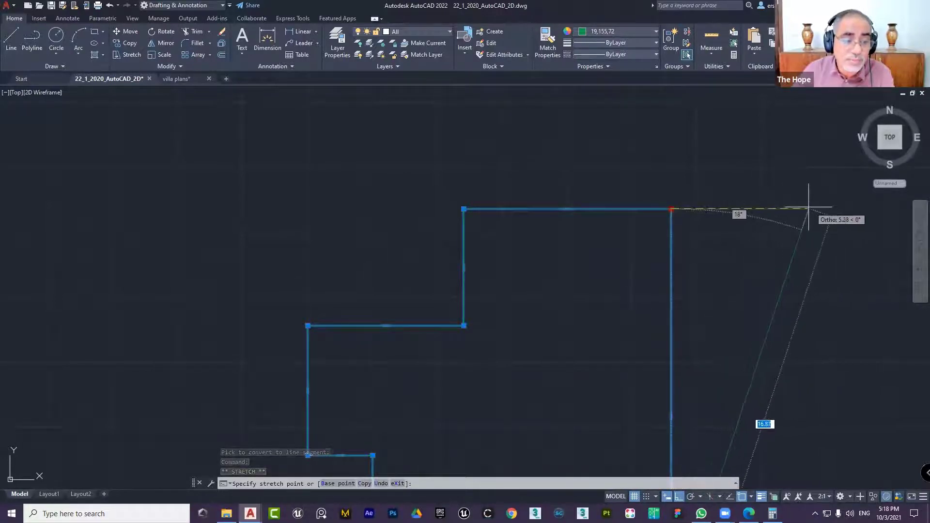
middle_drag(822, 208, 546, 196)
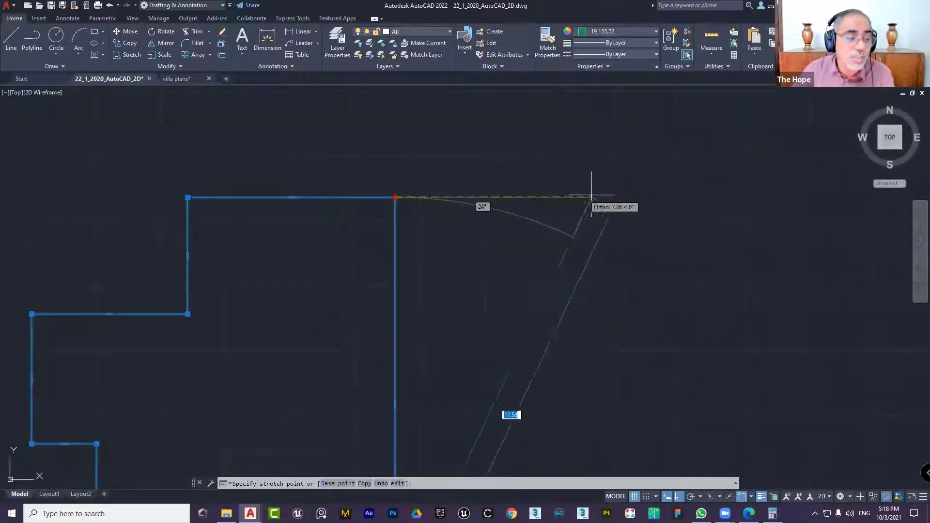
right_click(395, 198)
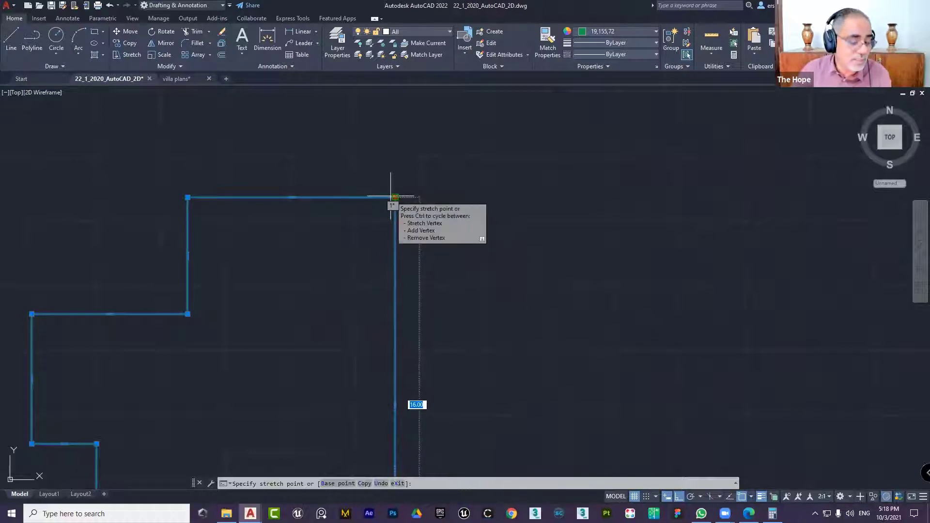
key(Escape)
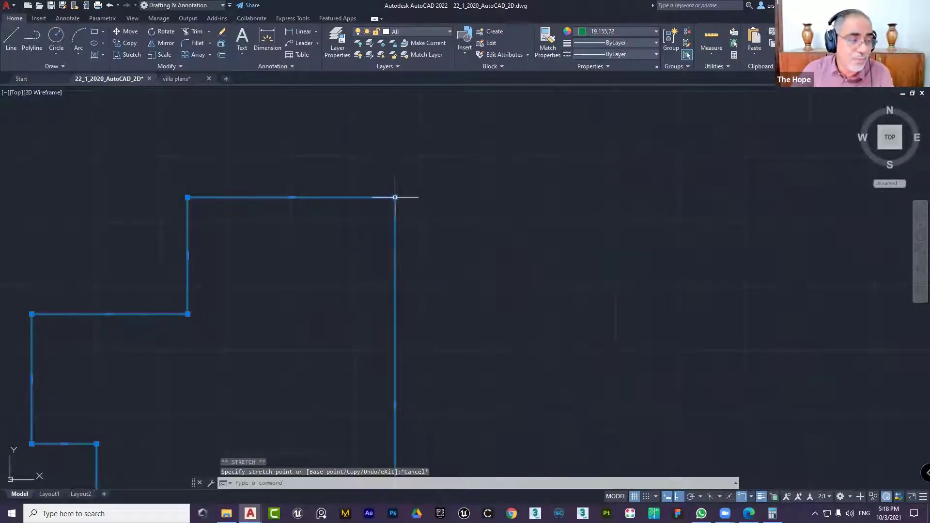
mouse_move(395, 197)
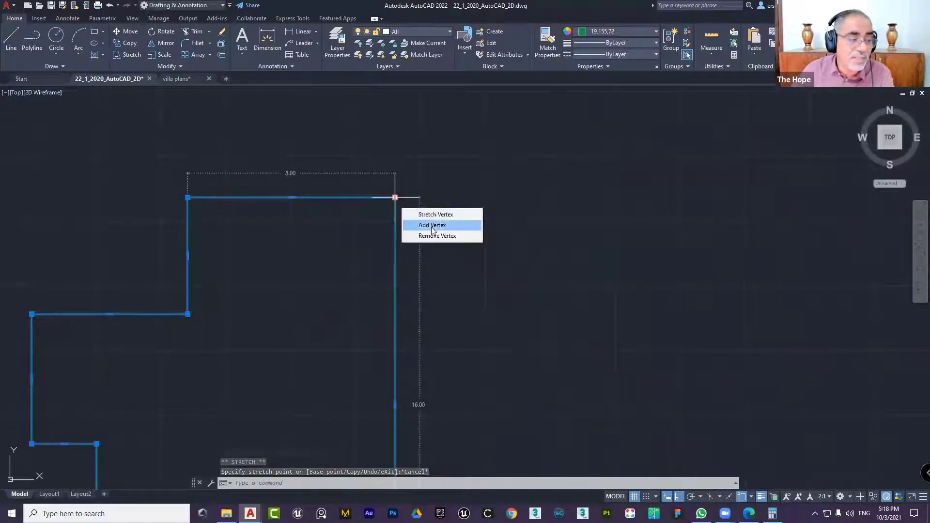
click(432, 229)
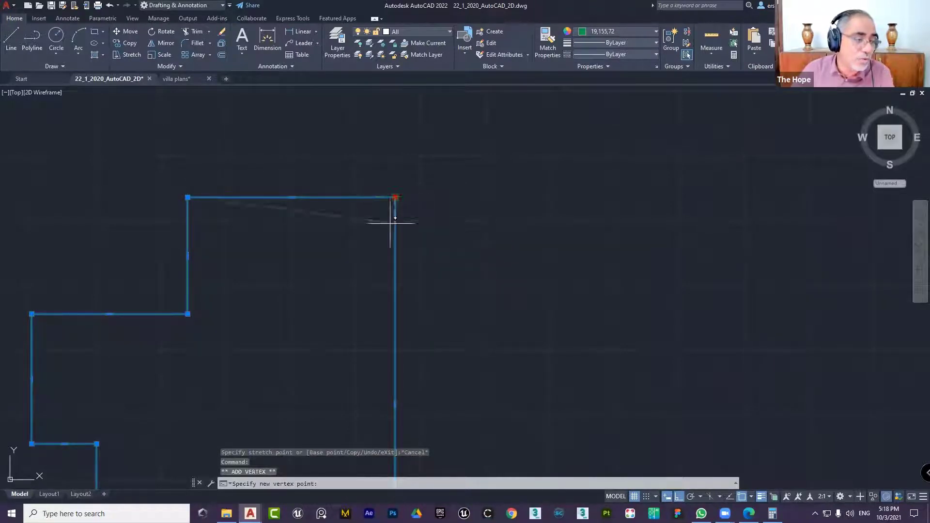
key(F8)
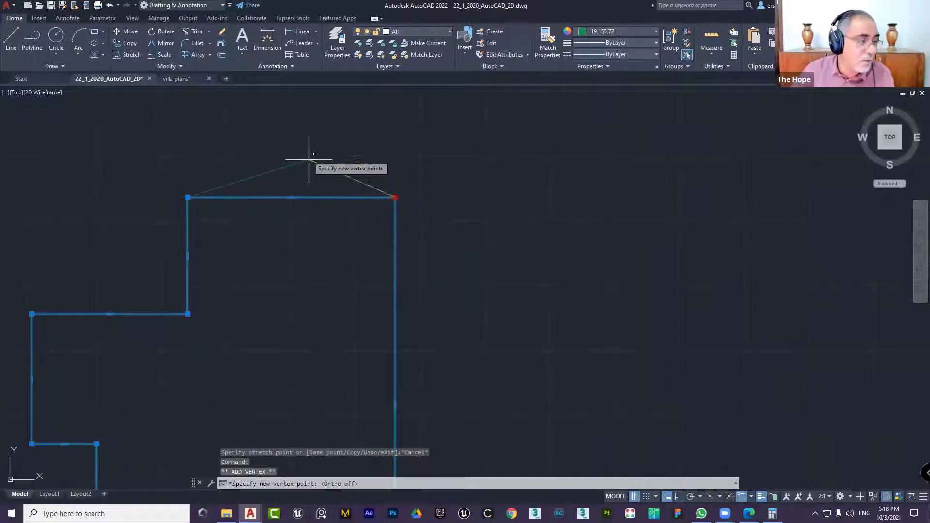
click(296, 134)
middle_drag(341, 213, 495, 244)
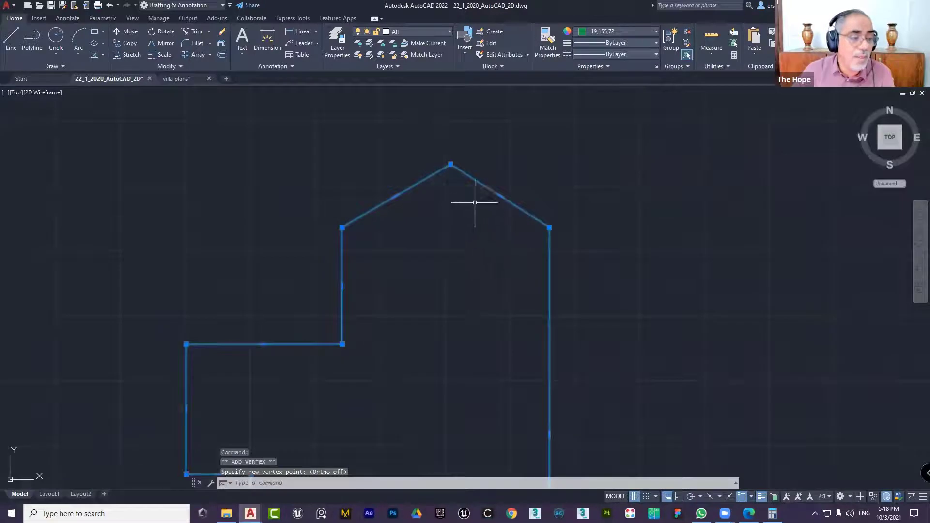
mouse_move(450, 164)
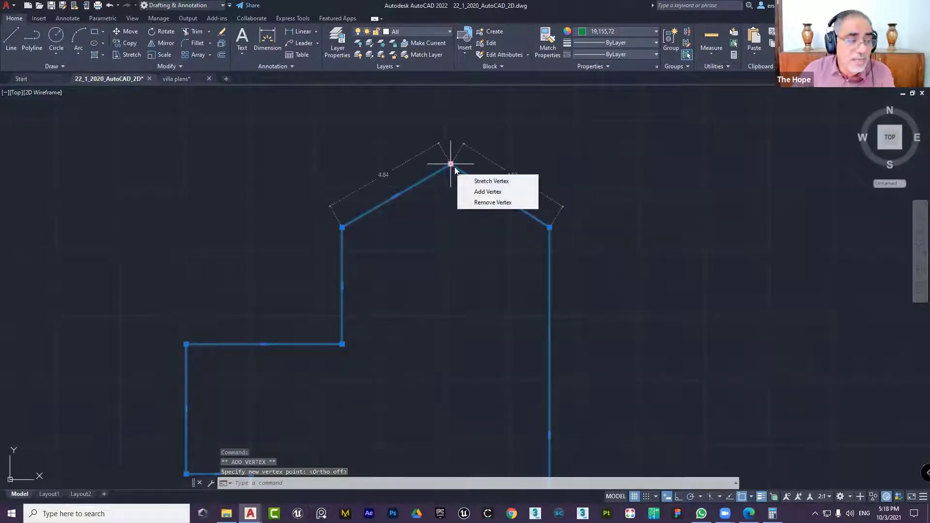
click(492, 202)
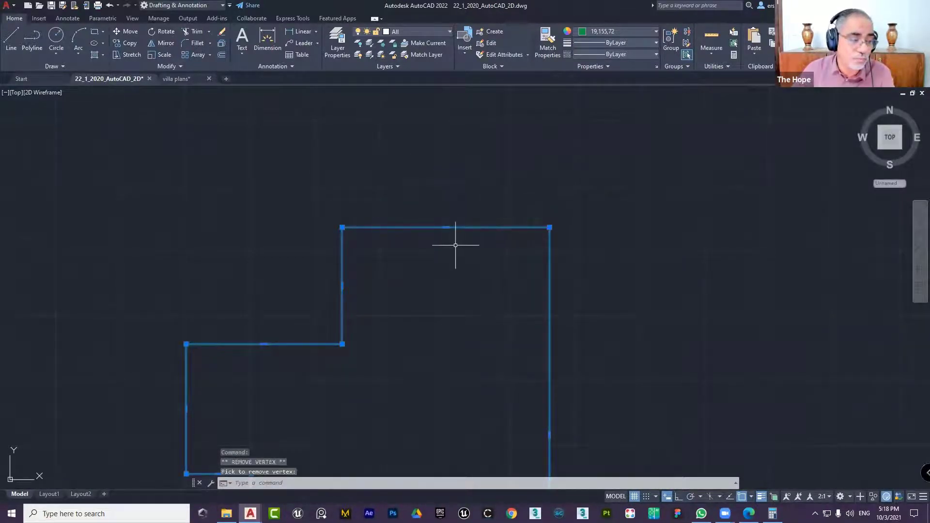
scroll(504, 235, down, 3)
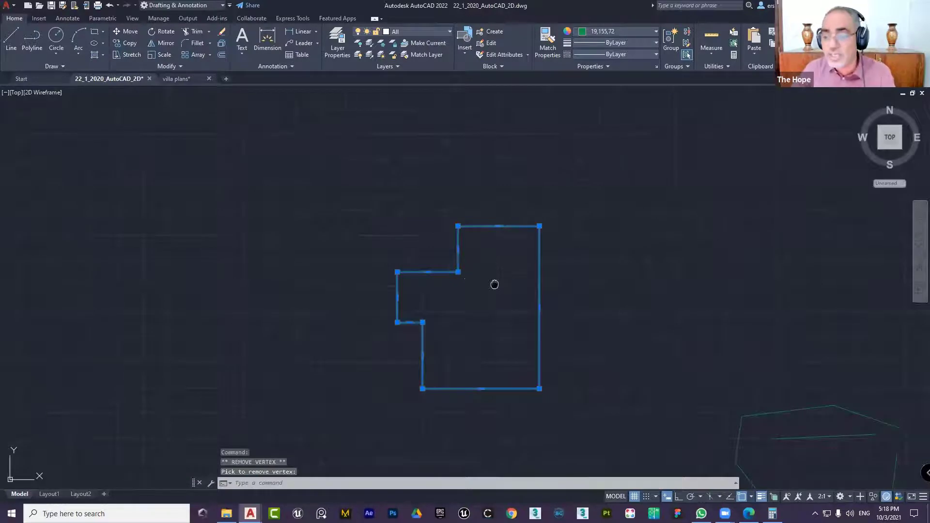
Start a new polyline and place its start point in empty space.
mouse_move(494, 284)
middle_down()
mouse_move(494, 216)
mouse_move(487, 222)
middle_up()
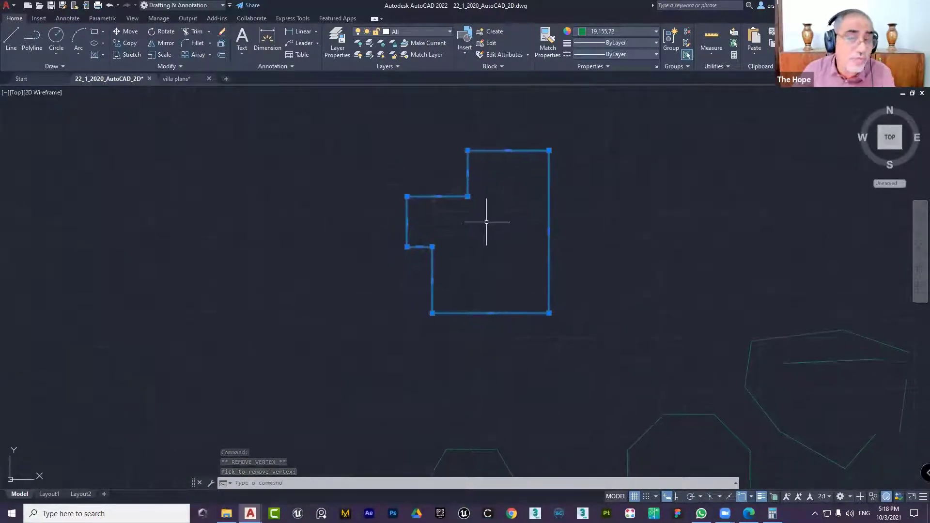
click(32, 45)
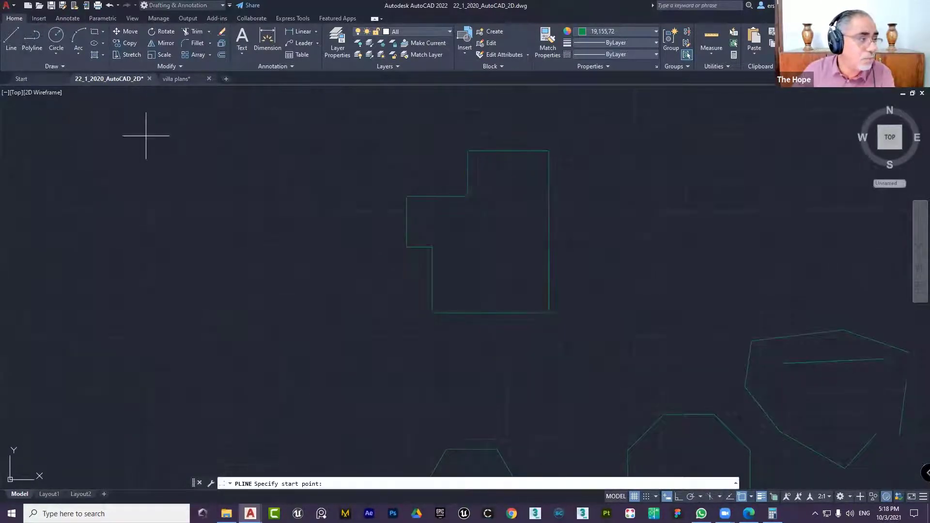
middle_drag(103, 230, 351, 203)
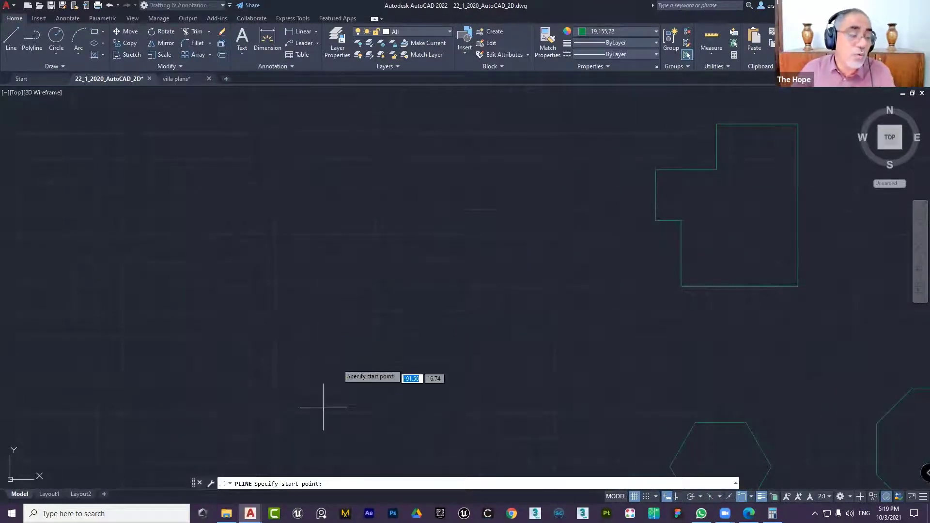
click(245, 242)
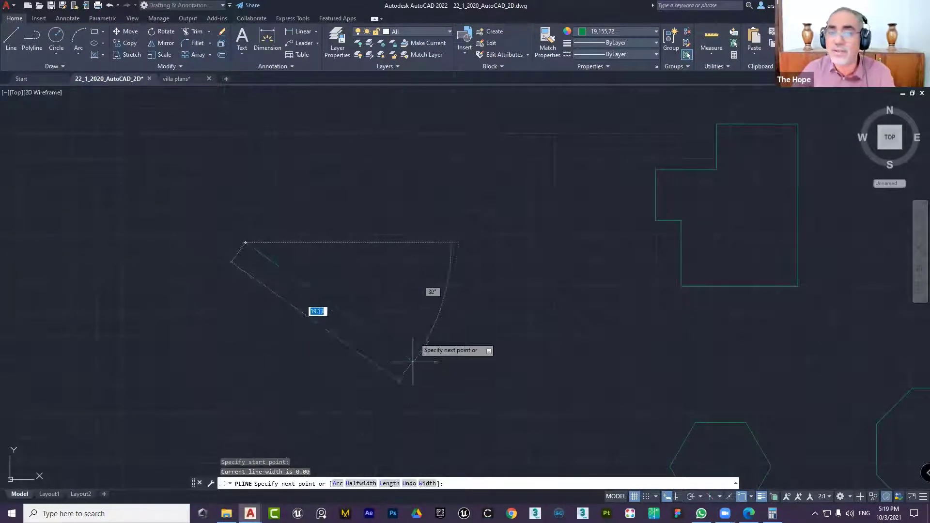
middle_drag(425, 293, 526, 309)
scroll(422, 274, up, 2)
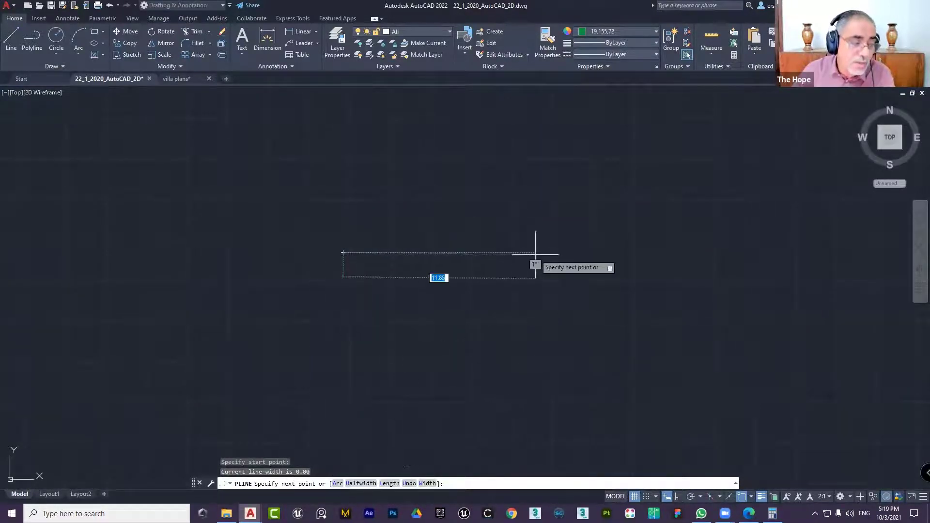
Draw three connected arc segments forming an S-shaped curve.
click(336, 484)
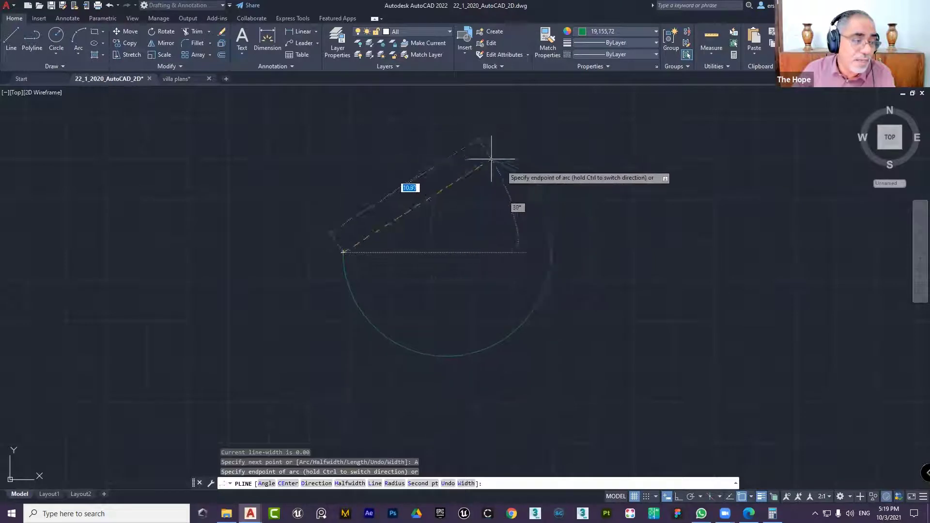
click(494, 203)
click(625, 152)
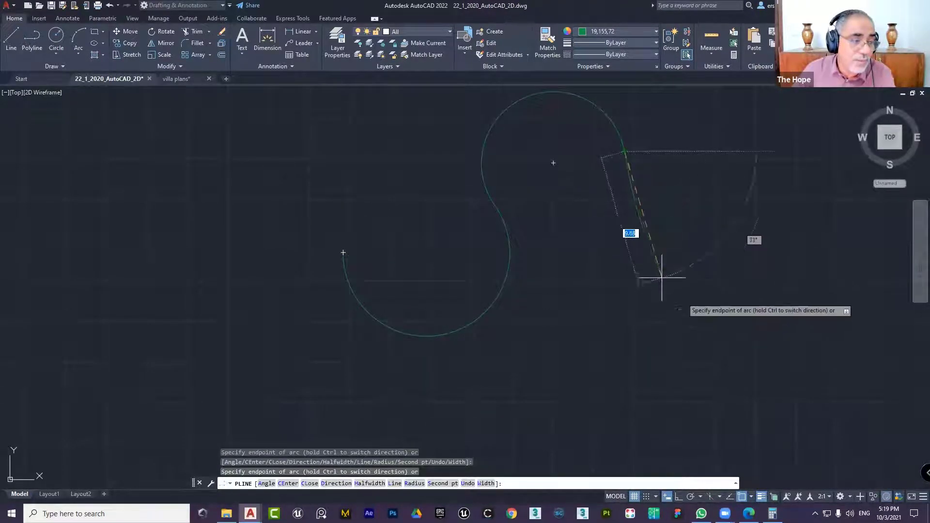
middle_drag(764, 300, 621, 302)
click(653, 292)
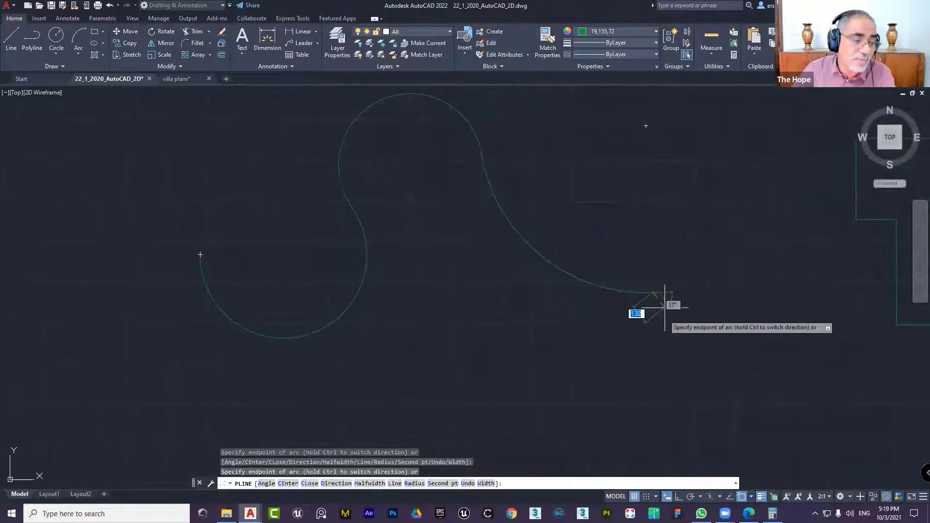
middle_drag(608, 380, 620, 274)
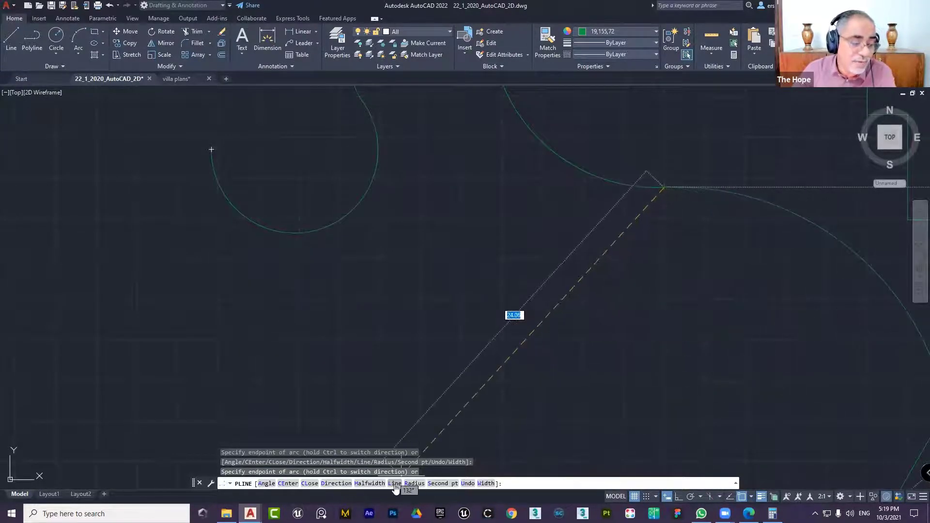
Return to line mode and, with Ortho on, draw straight segments down then left.
text(L)
key(Return)
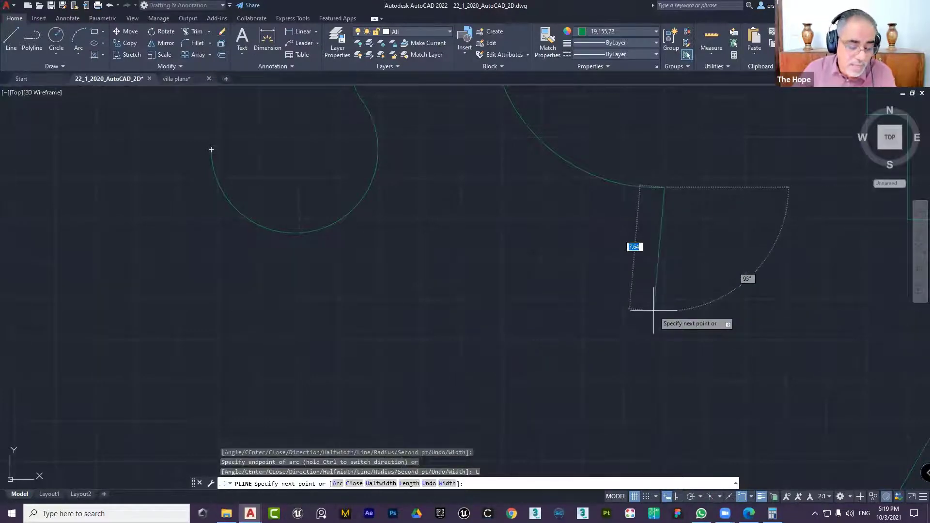
key(F8)
click(663, 354)
click(524, 354)
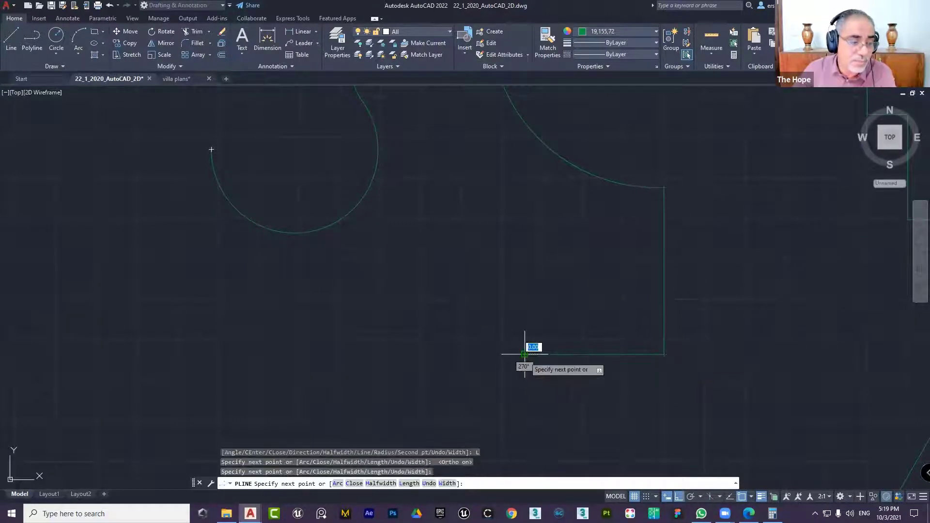
key(F8)
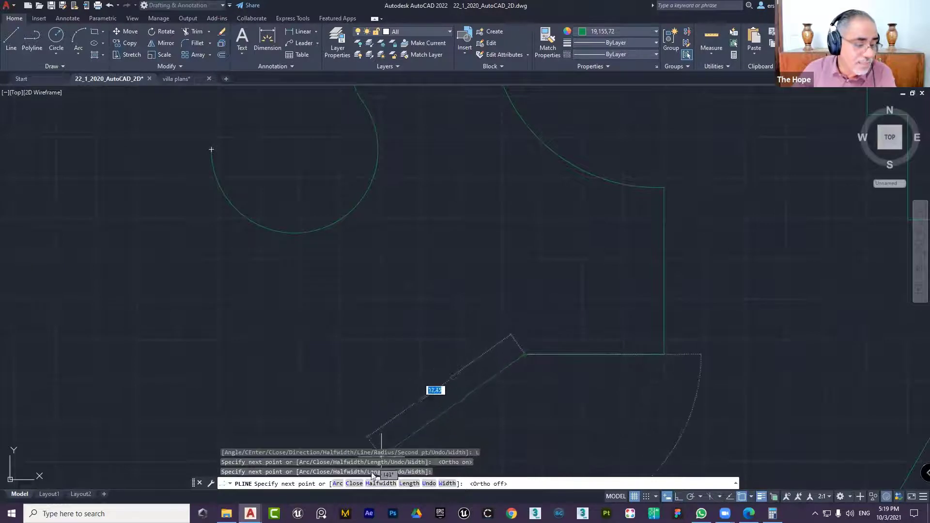
Set the polyline width to taper from 0 at the start to 1 at the end.
click(445, 484)
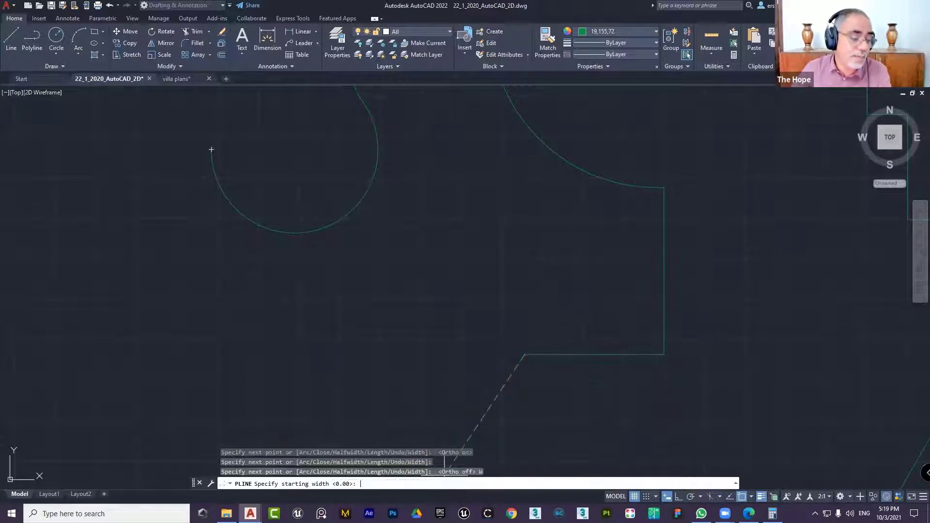
middle_drag(473, 343, 473, 306)
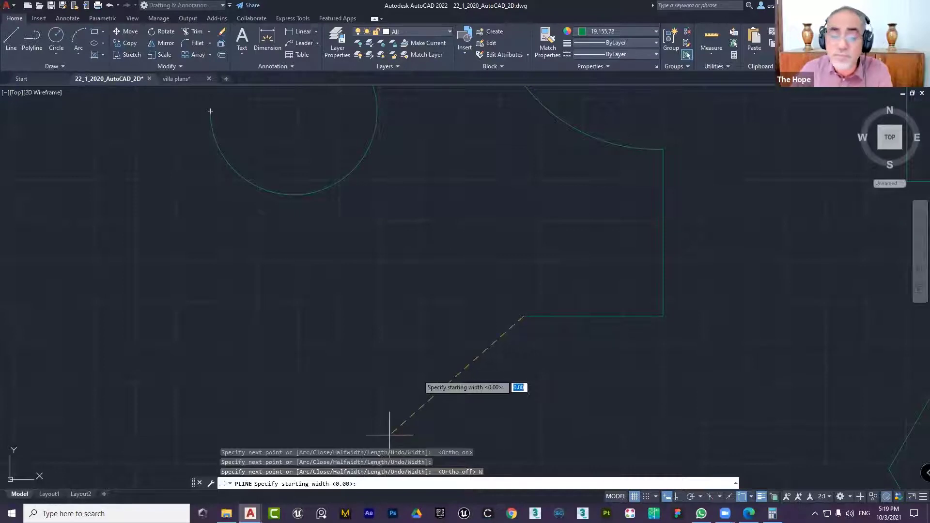
key(Return)
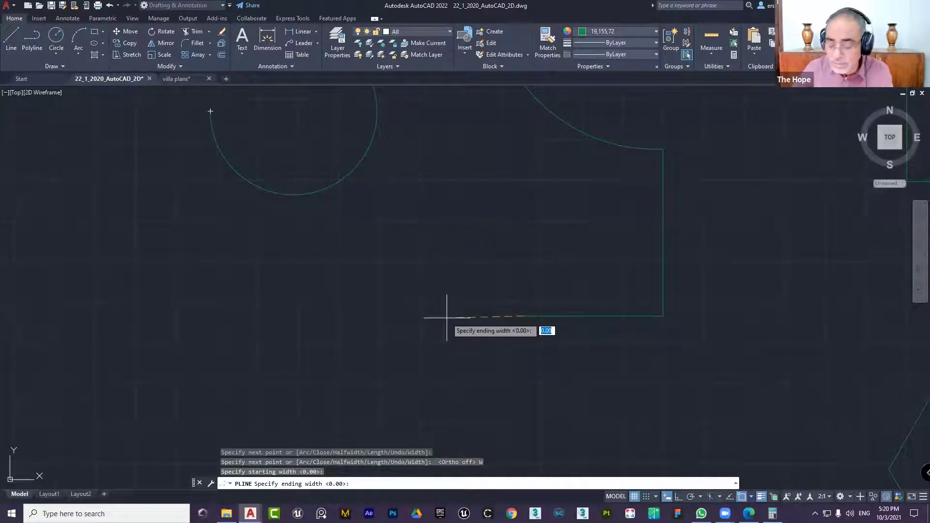
text(1)
key(Return)
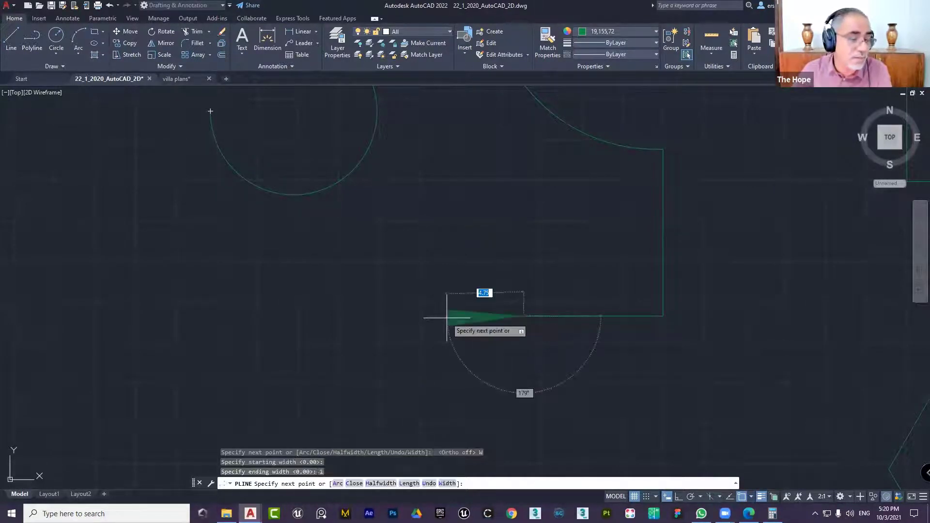
scroll(479, 317, up, 3)
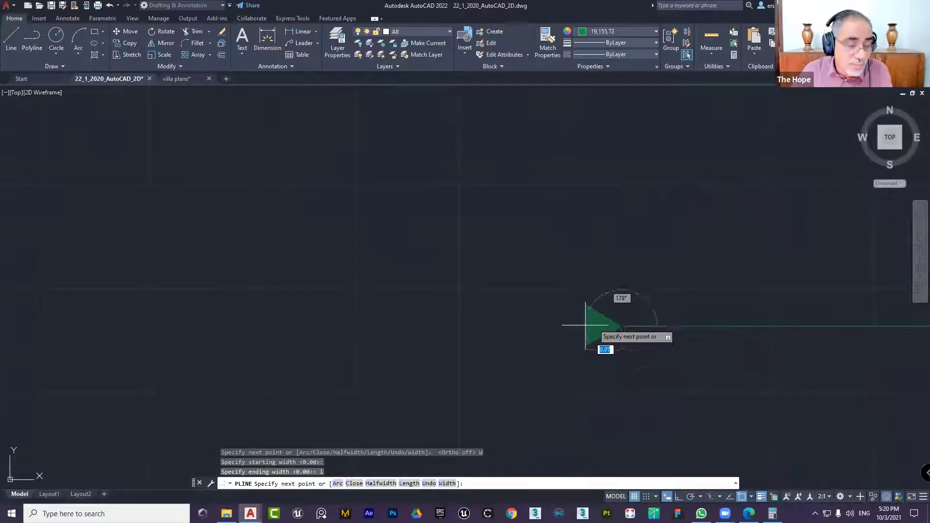
scroll(623, 327, up, 4)
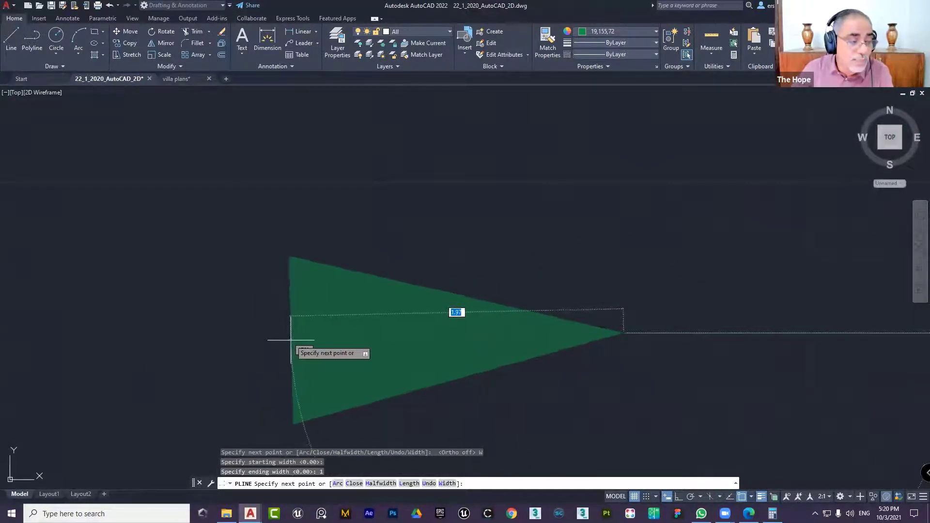
middle_drag(291, 342, 382, 315)
With Ortho on, draw the 2-unit horizontal tapered arrowhead wedge.
key(F8)
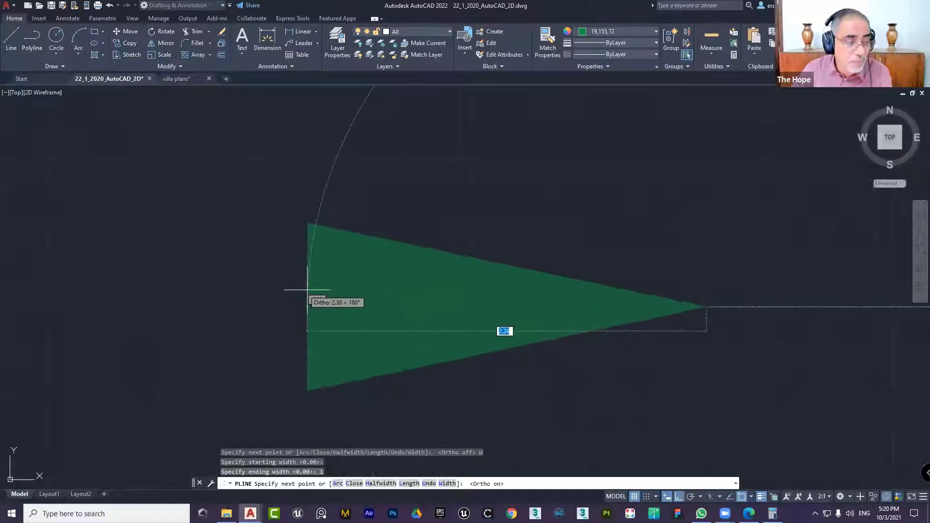
text(2)
key(Return)
scroll(344, 291, down, 4)
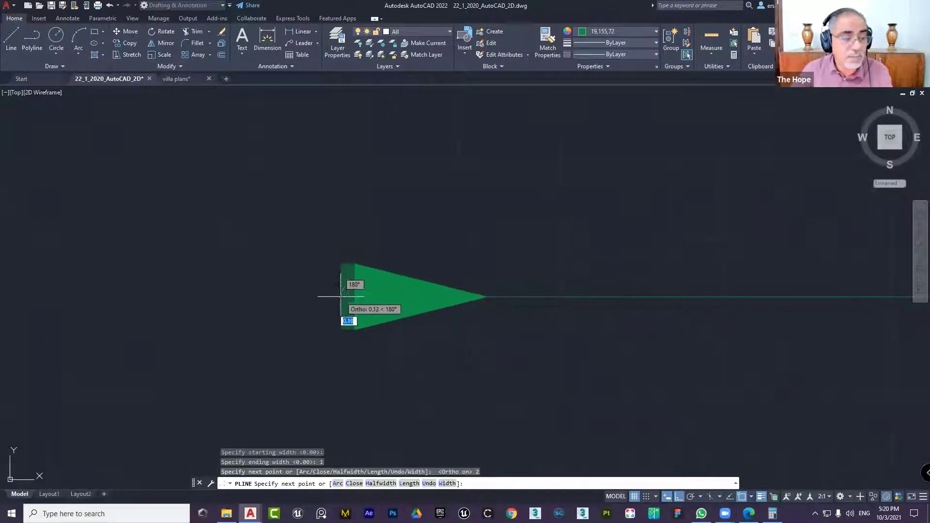
middle_drag(347, 291, 573, 281)
middle_drag(312, 284, 478, 259)
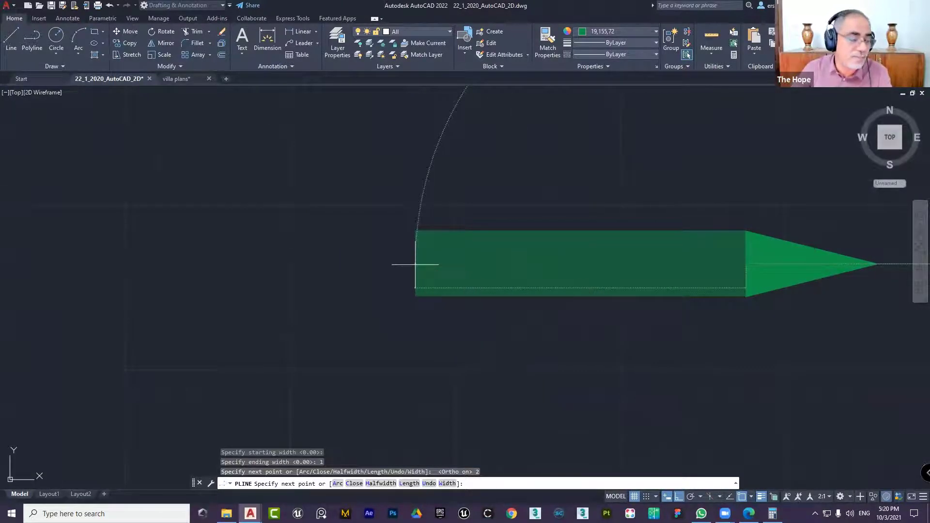
middle_drag(415, 265, 410, 250)
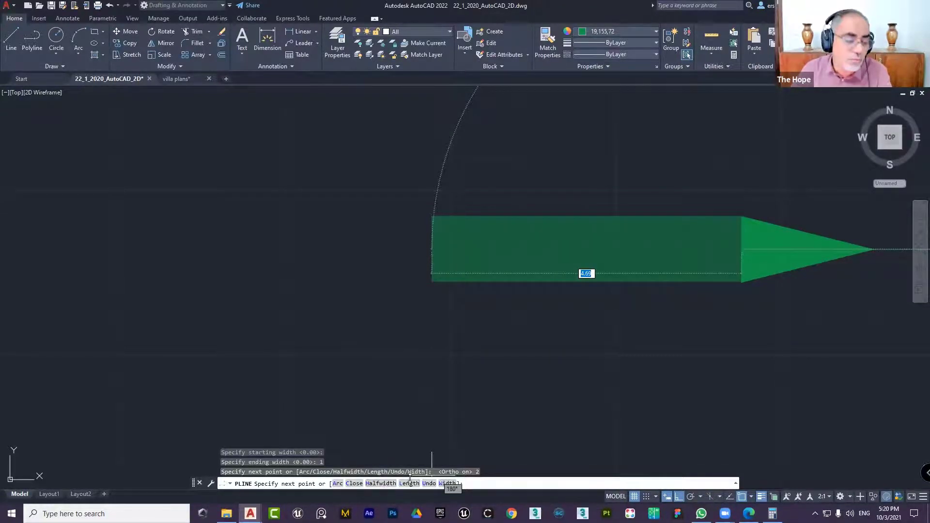
click(446, 483)
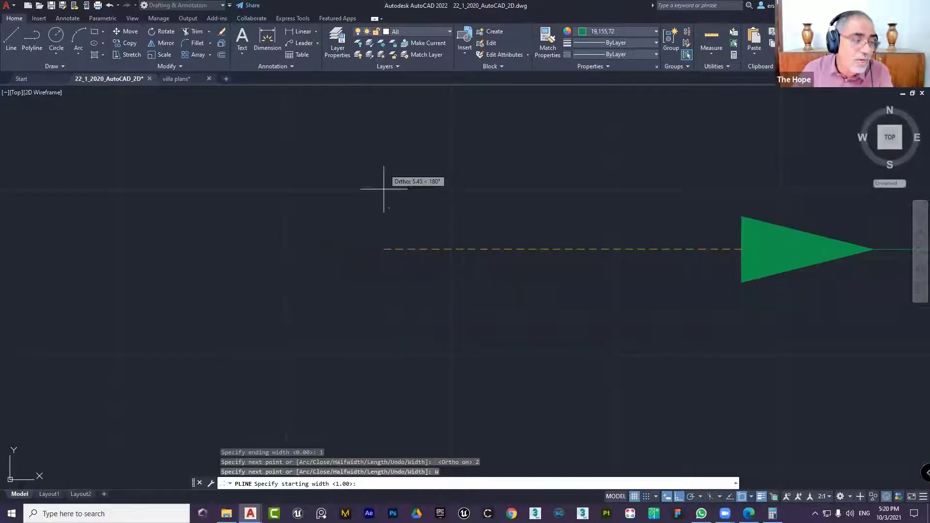
text(2)
Set the shaft width to 0.2 and draw the shaft left, then straight down.
key(Return)
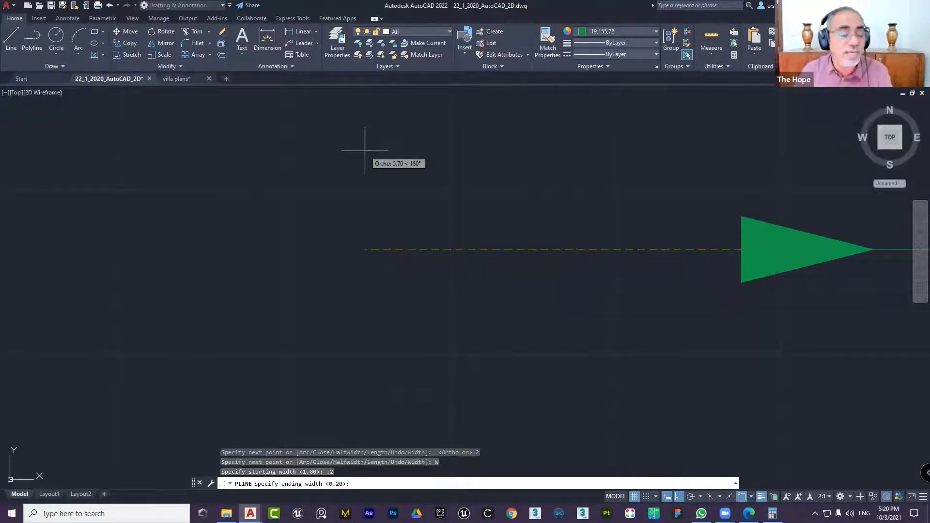
key(Return)
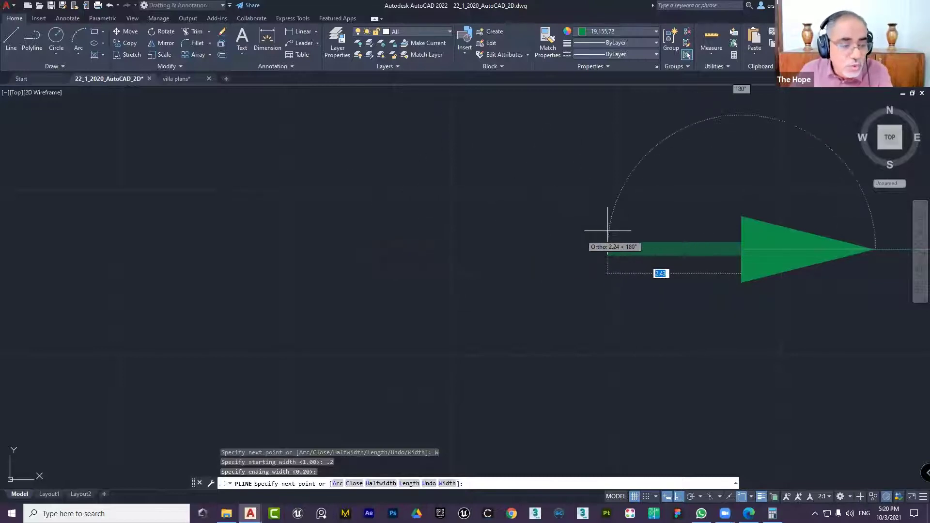
click(482, 250)
scroll(484, 218, down, 3)
click(493, 267)
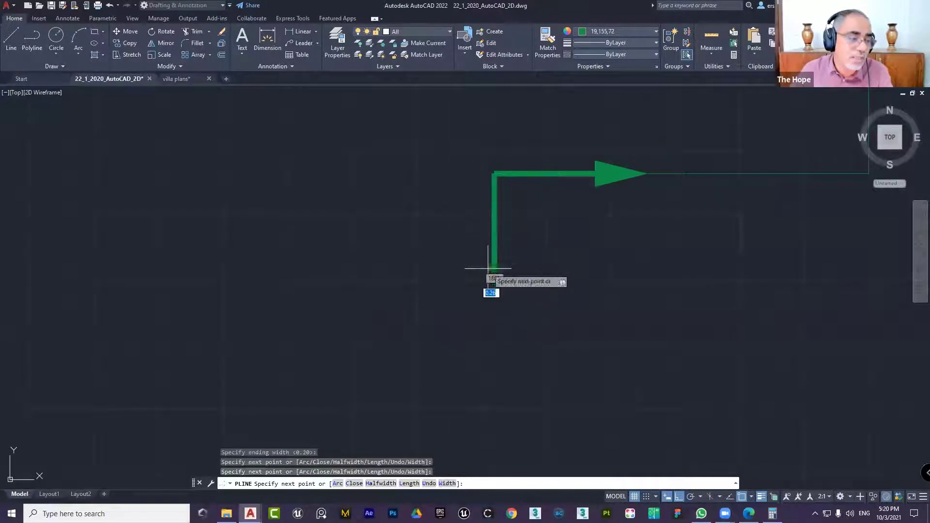
middle_drag(400, 272, 495, 274)
scroll(482, 272, up, 5)
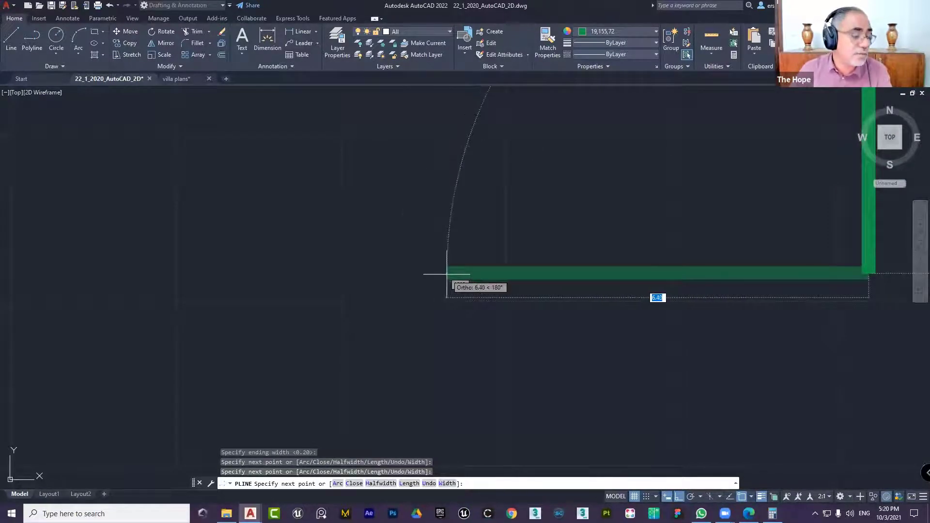
click(319, 450)
Add an arc hook at the shaft's lower end and finish the polyline.
text(A)
key(Return)
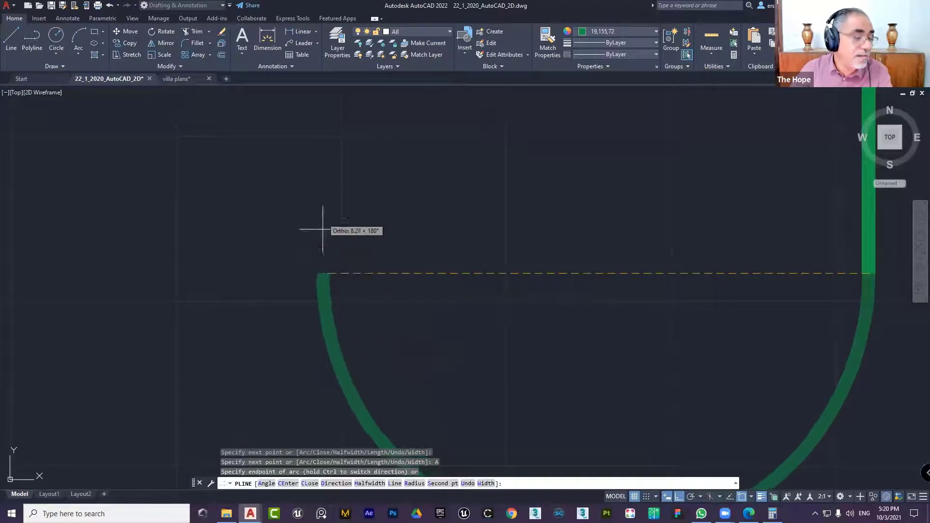
scroll(324, 213, down, 2)
scroll(480, 222, down, 5)
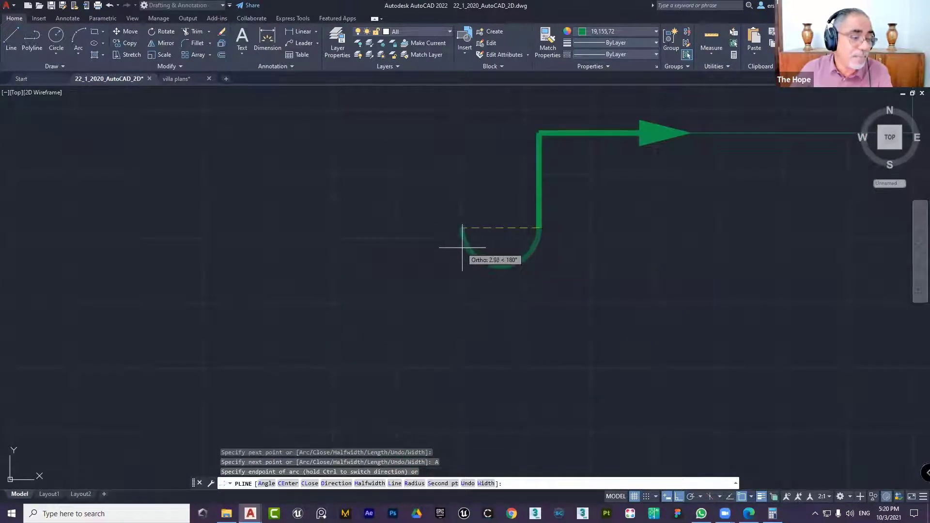
click(456, 228)
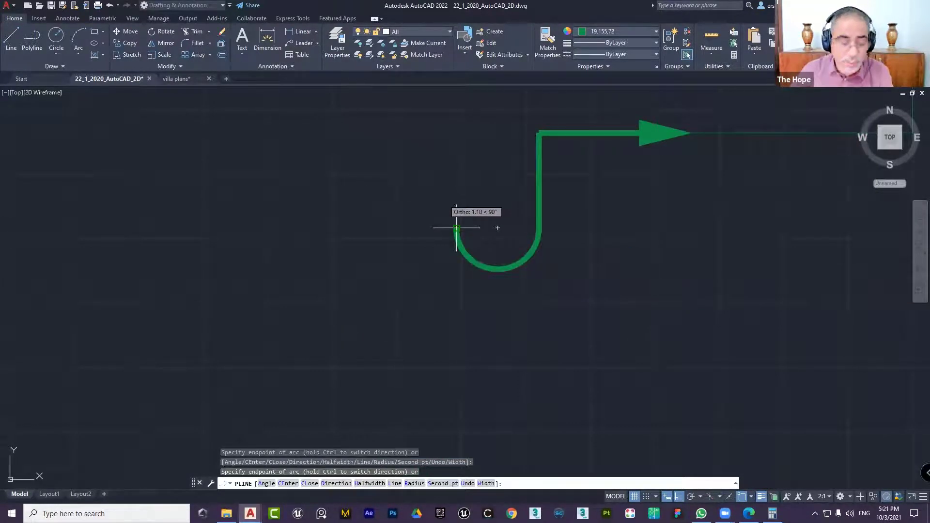
key(Return)
middle_drag(515, 177, 389, 342)
scroll(414, 338, down, 2)
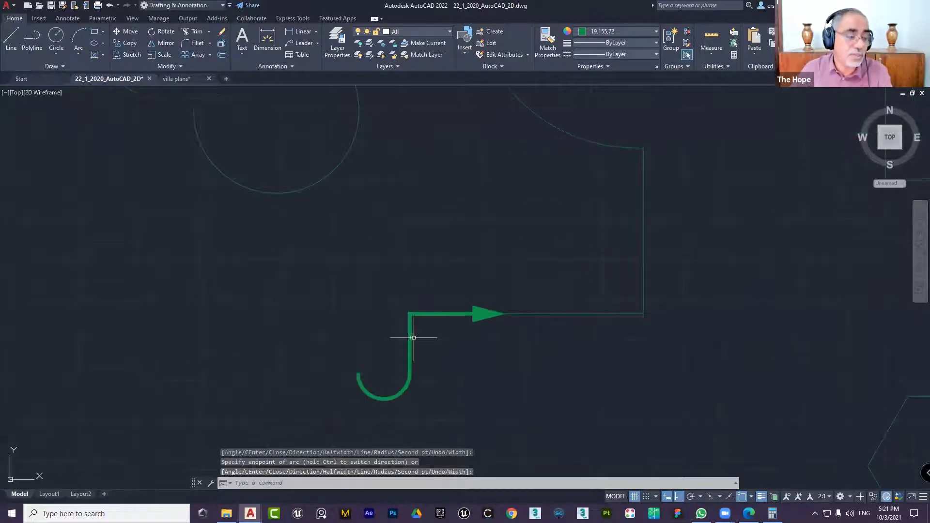
Window-select the arrow, then switch to the villa plans.dwg drawing.
click(686, 210)
click(607, 250)
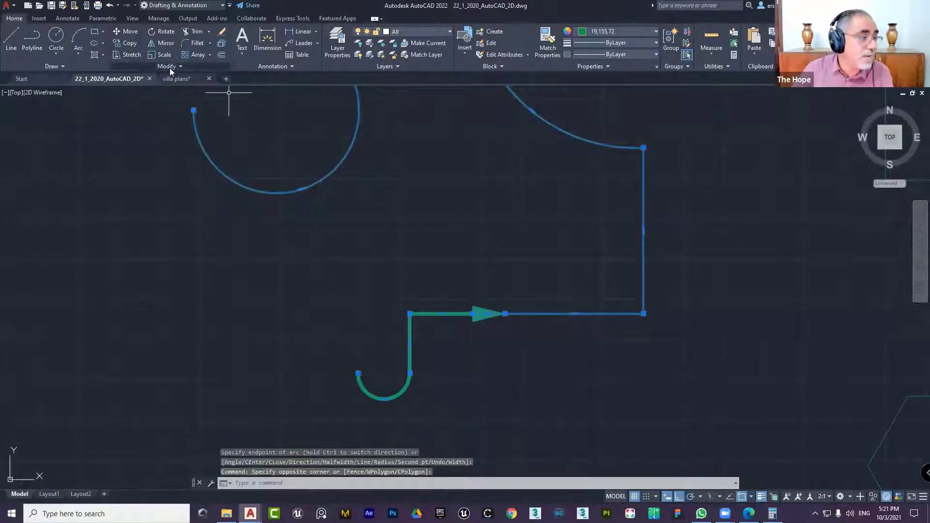
click(176, 79)
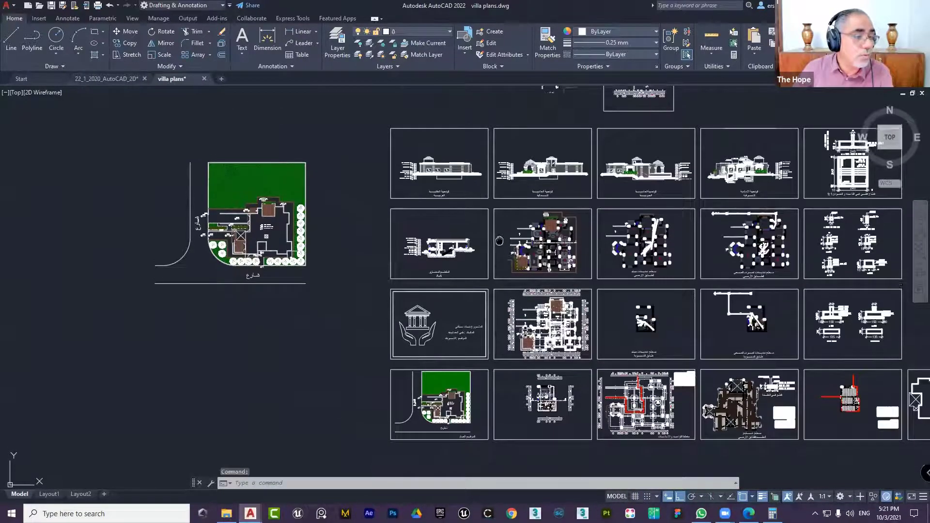
Zoom into villa-plan section marker A, window-select its hatched triangular arrowhead, then zoom back out.
middle_drag(495, 225, 499, 367)
scroll(492, 182, up, 2)
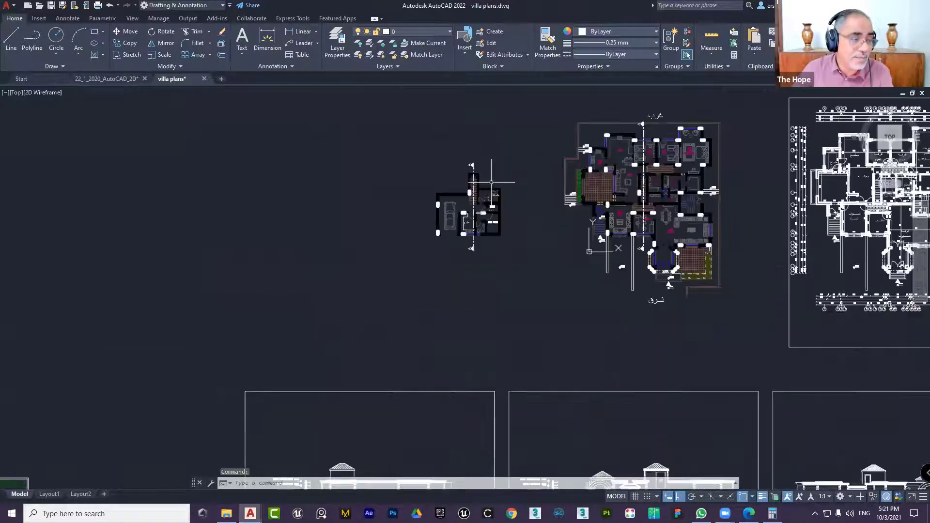
scroll(460, 145, up, 3)
scroll(460, 194, up, 2)
scroll(484, 212, up, 1)
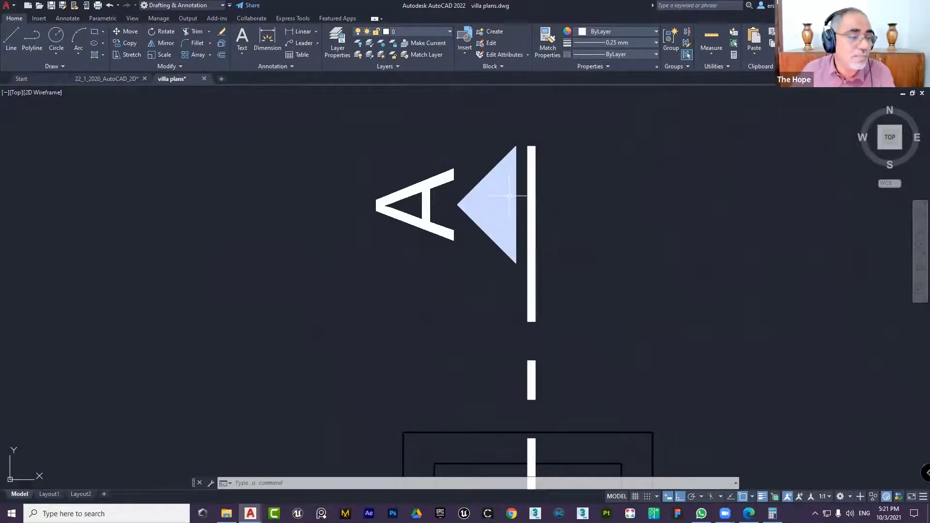
click(513, 139)
click(505, 195)
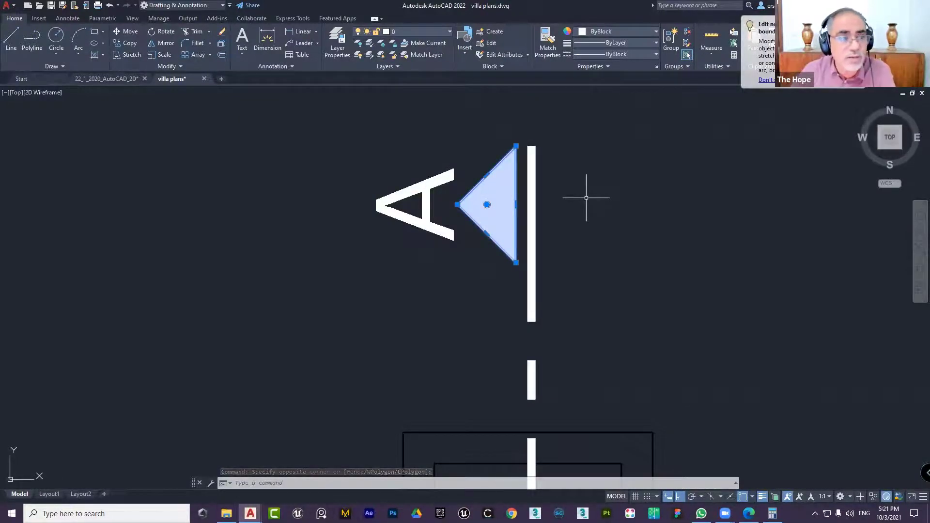
scroll(586, 197, down, 5)
scroll(576, 199, down, 3)
Back in 22_1_2020_AutoCAD_2D, pan beside the green hooked arrow and launch PLINE (PL).
click(128, 79)
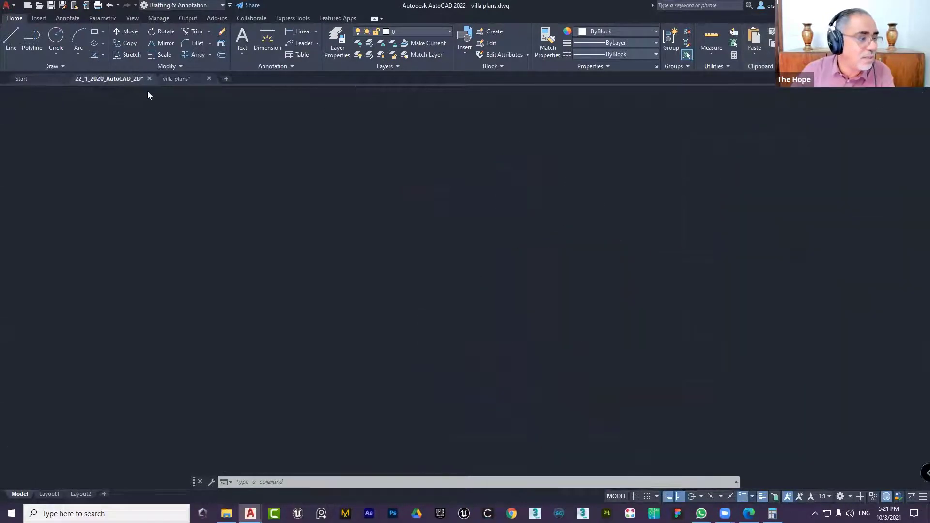
scroll(451, 314, up, 4)
middle_drag(510, 315, 379, 278)
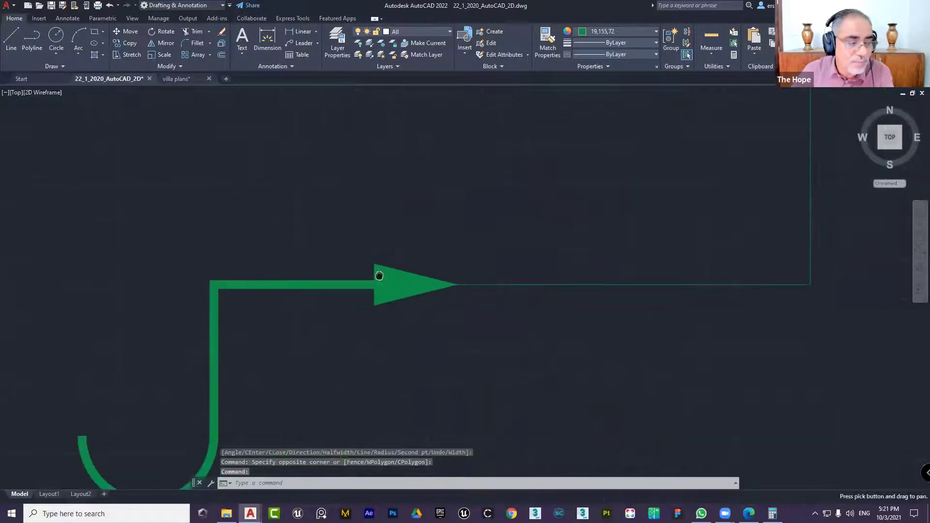
scroll(379, 281, down, 4)
drag(482, 242, 483, 238)
key(Escape)
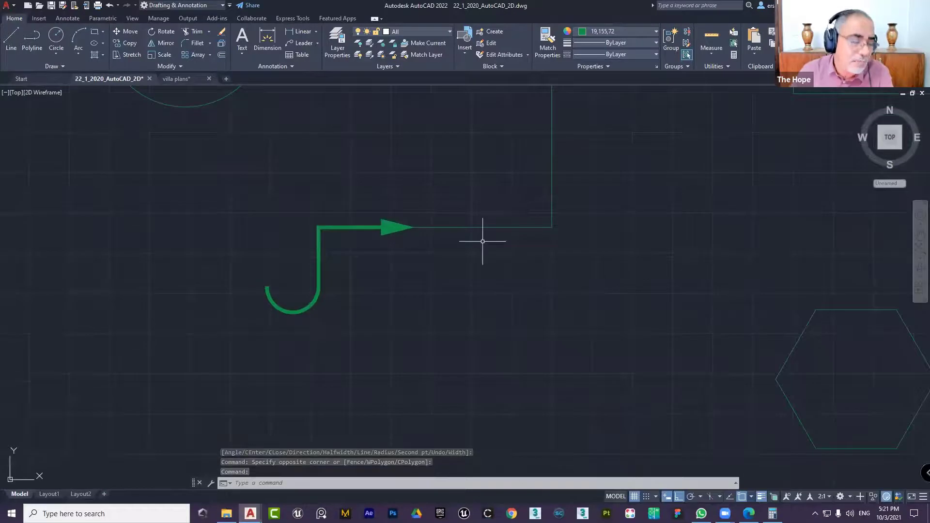
text(pl)
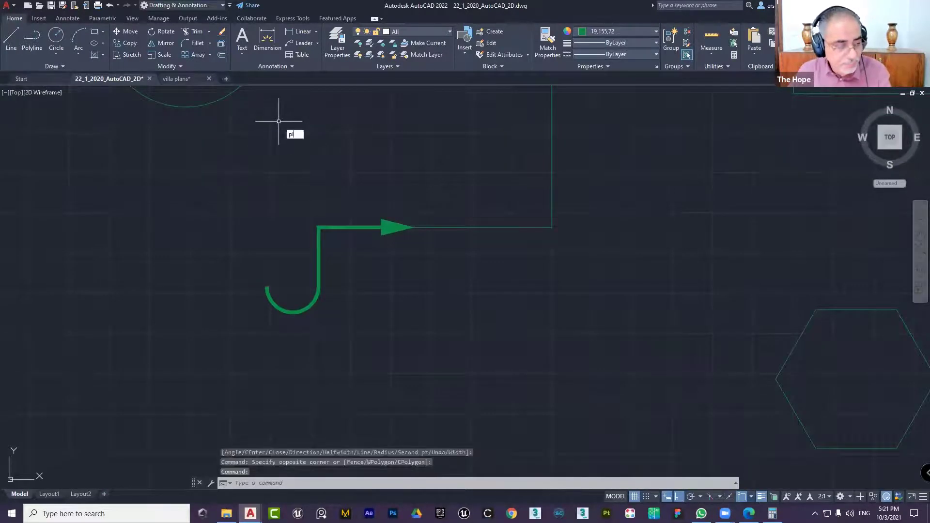
key(Return)
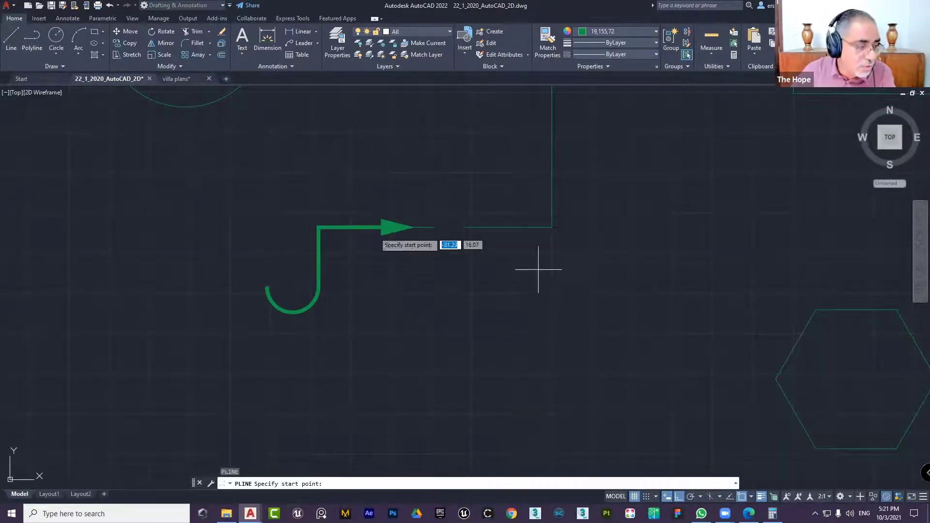
Place the polyline start point in open space left of the arrow, with width 0.5 to 0.5.
middle_drag(267, 235, 764, 187)
click(407, 245)
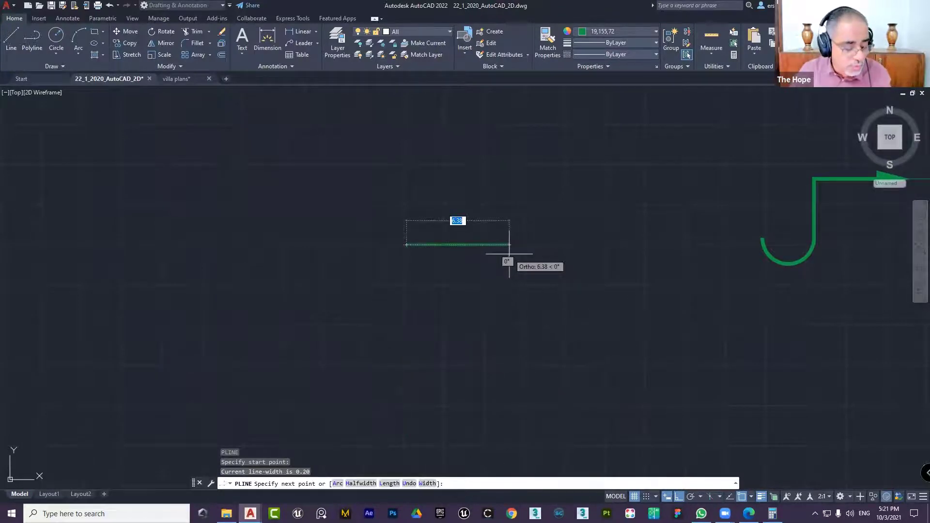
text(w)
key(Return)
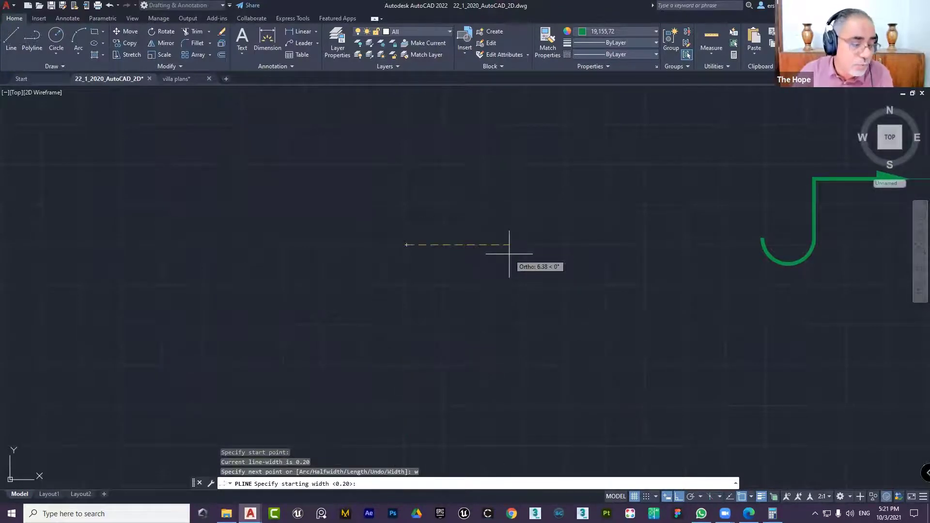
text(.5)
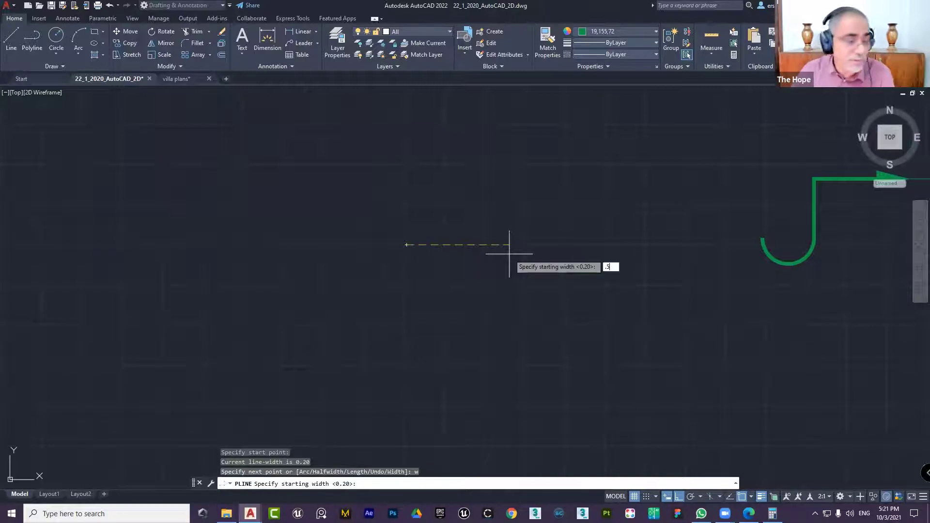
key(Return)
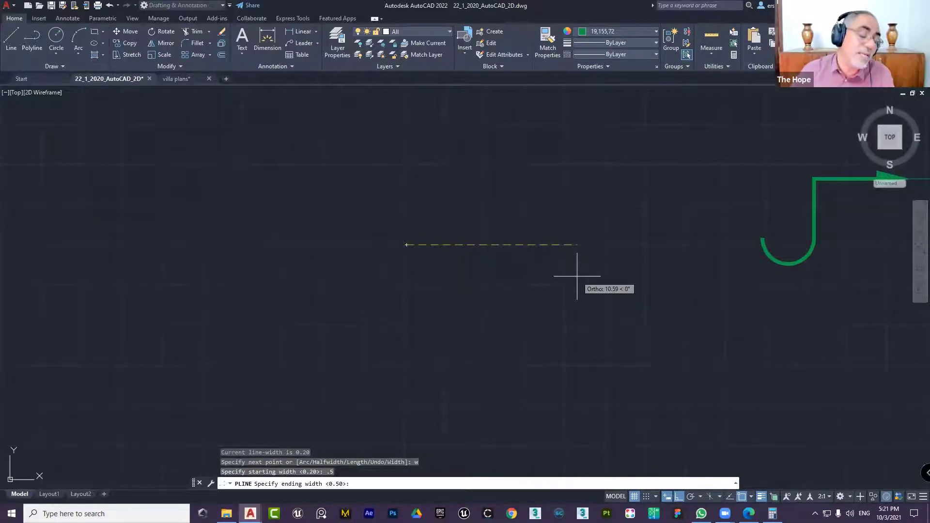
key(Return)
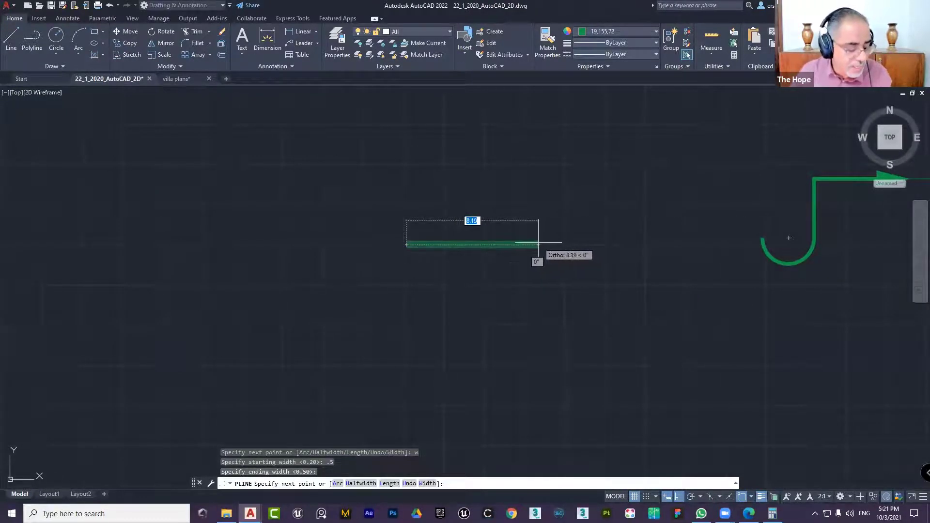
Switch to arc mode with width tapering 0.5 to 2, and turn Ortho off.
text(a)
key(Return)
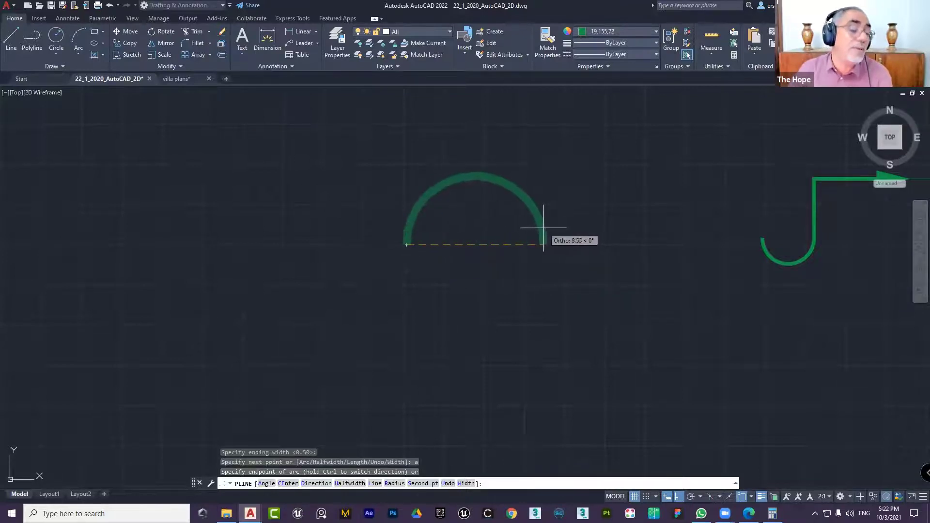
text(w)
key(Return)
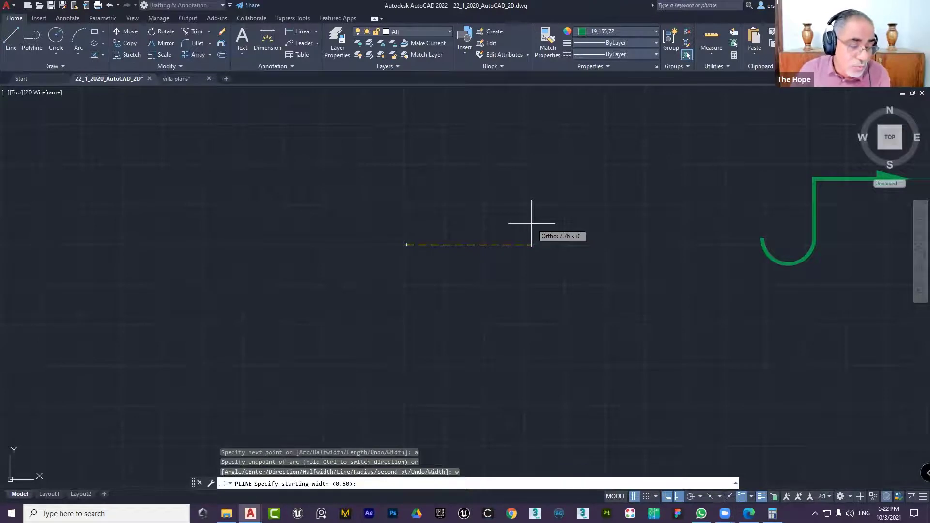
key(Return)
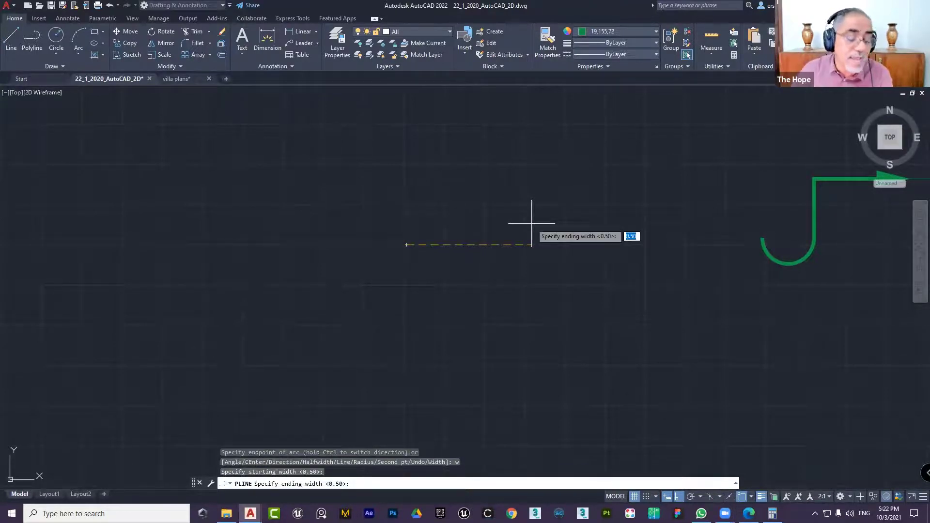
text(2)
key(Return)
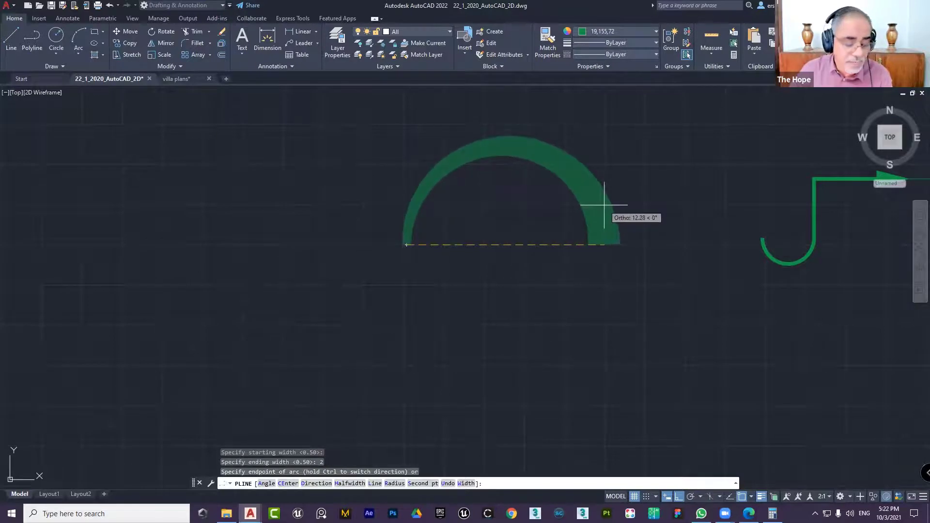
key(F8)
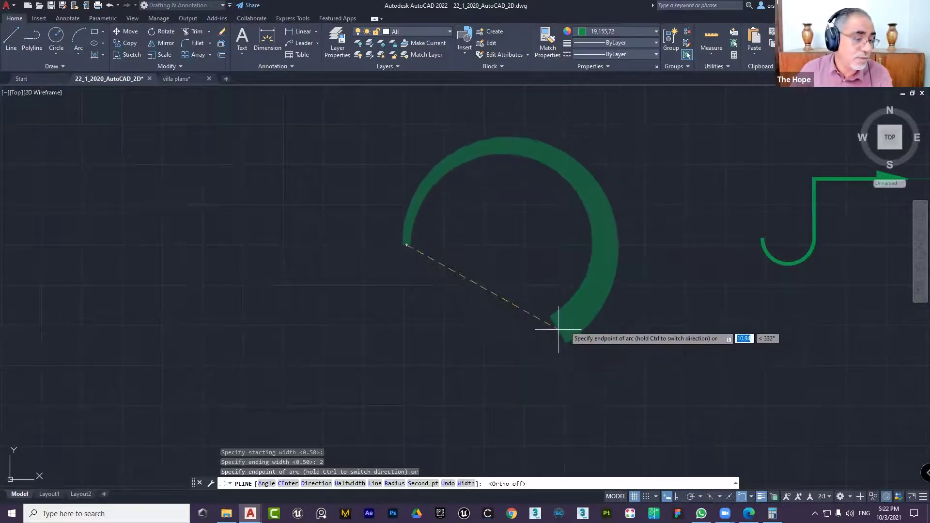
End the first wide arc, then draw the downward arc widening from 2 to 4.
click(570, 317)
middle_drag(516, 362, 517, 190)
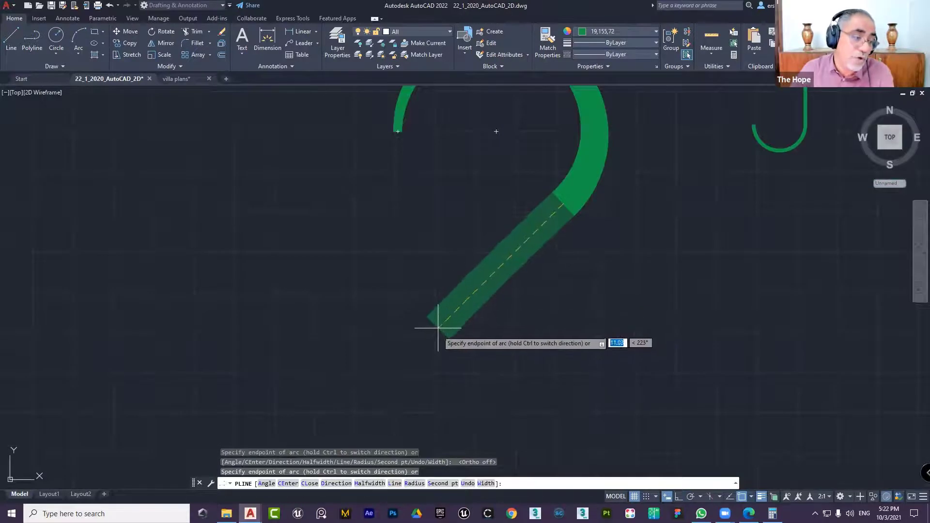
scroll(443, 339, down, 2)
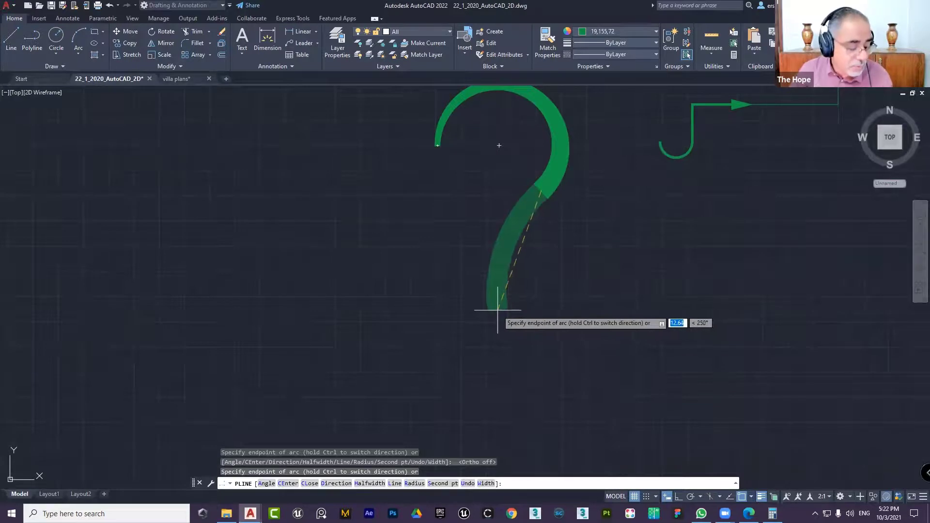
text(w)
key(Return)
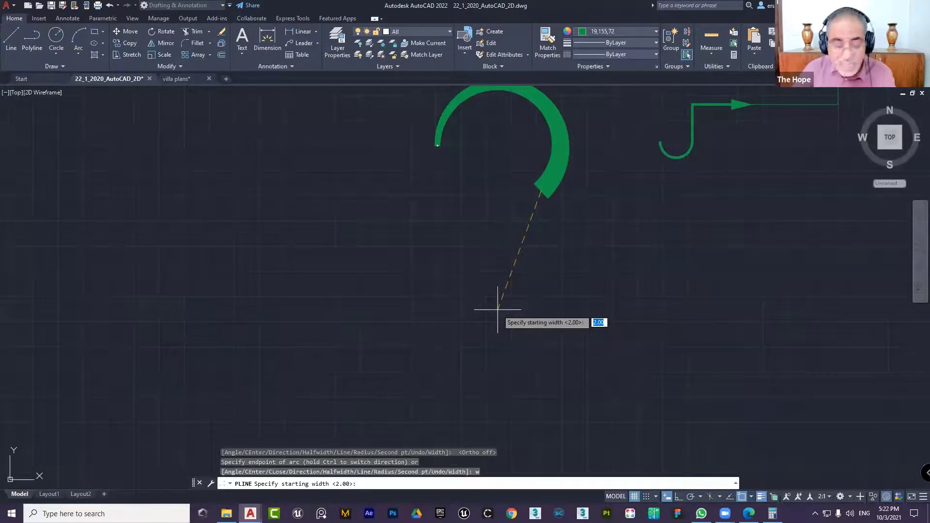
key(Return)
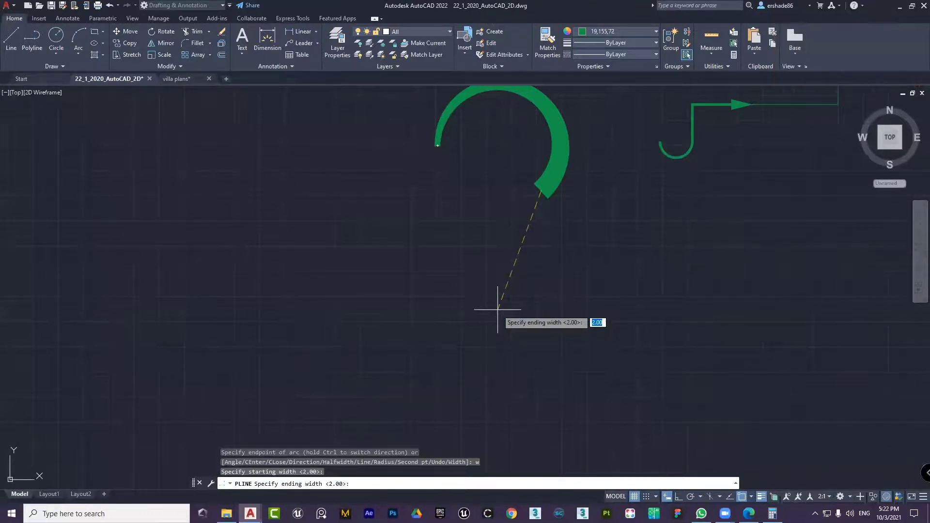
text(4)
key(Return)
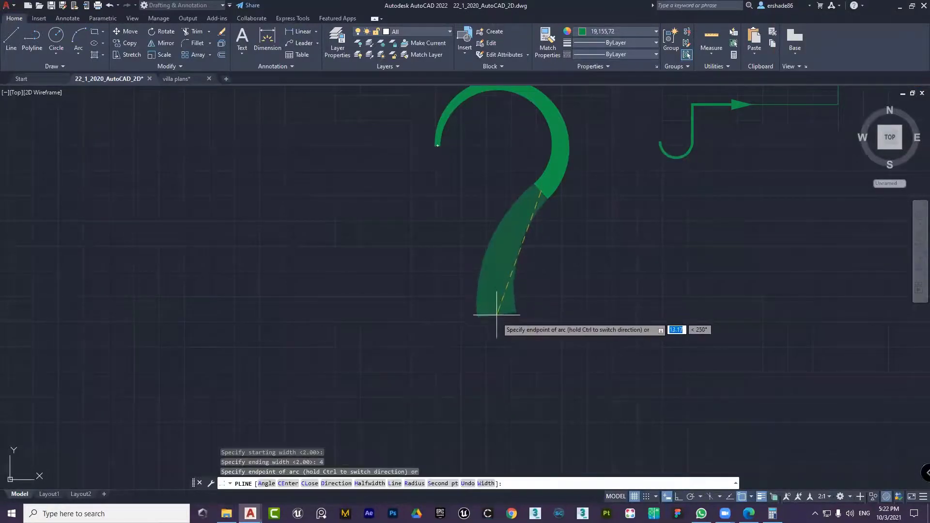
click(517, 323)
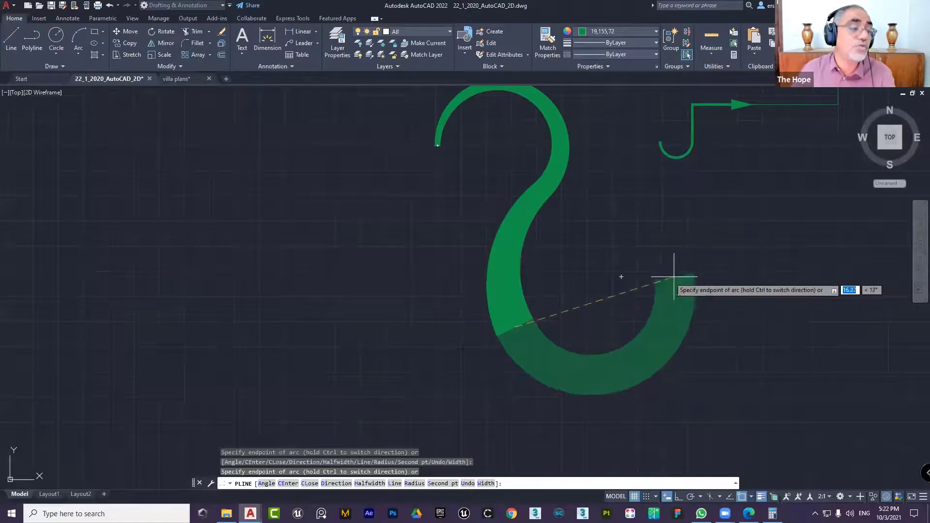
Draw the bottom loop and a tail arc tapering from 4 to 0, then finish the polyline.
click(644, 274)
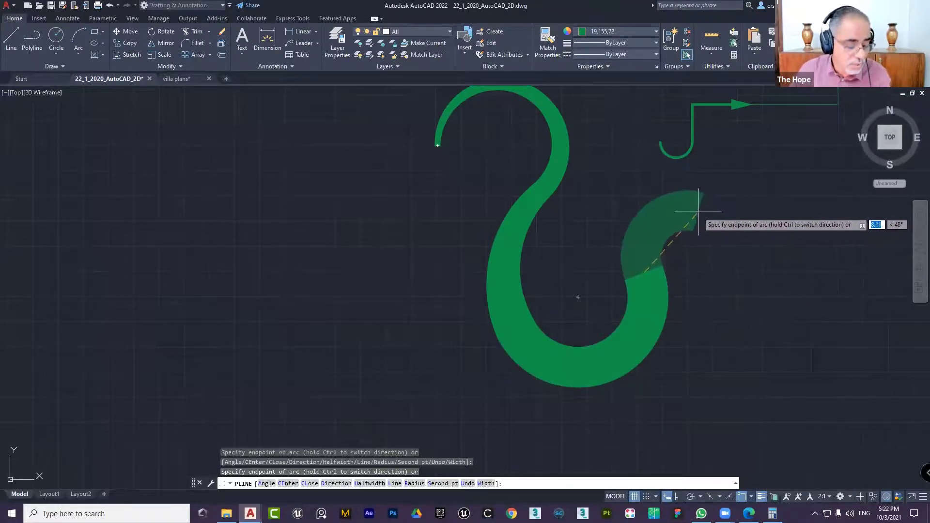
text(w)
key(Return)
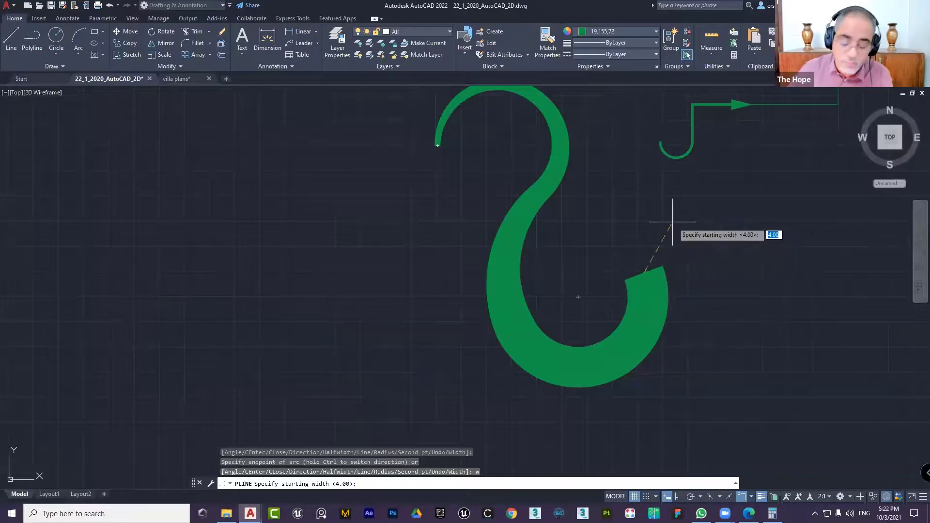
key(Return)
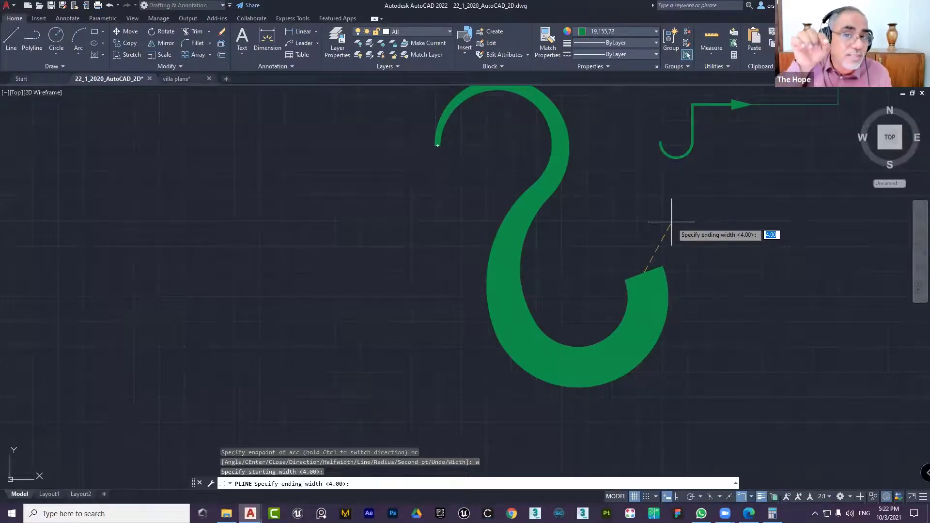
text(0)
key(Return)
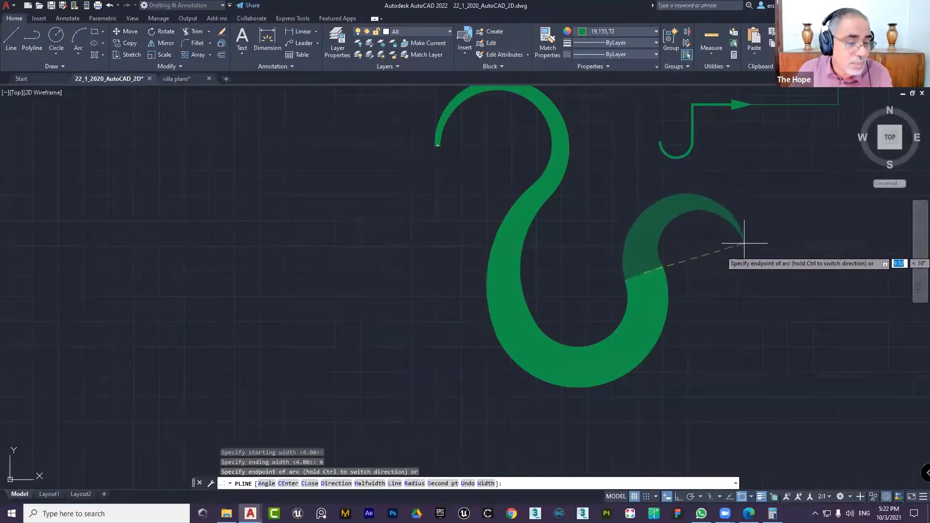
click(744, 222)
right_click(744, 238)
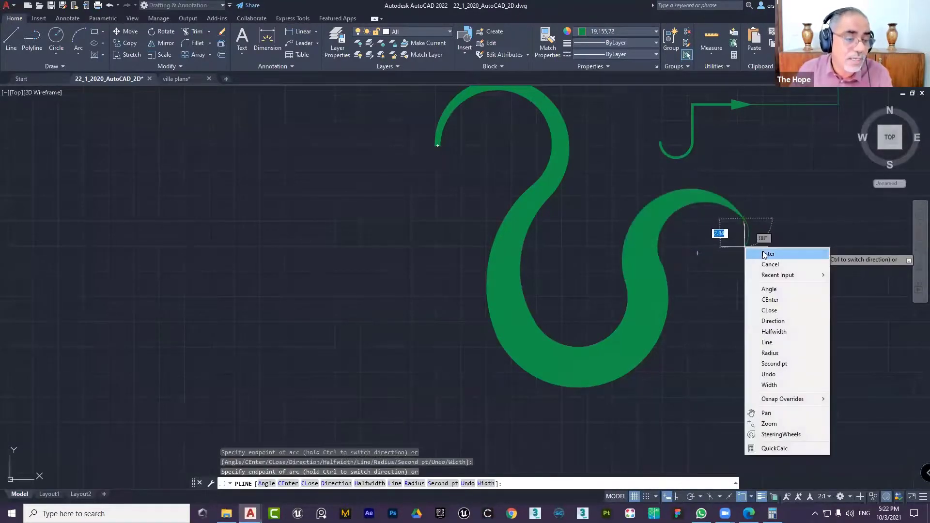
click(765, 252)
Select the swash and Convert to Line its top hook via the midpoint grip.
scroll(764, 269, down, 2)
scroll(716, 286, down, 2)
click(667, 273)
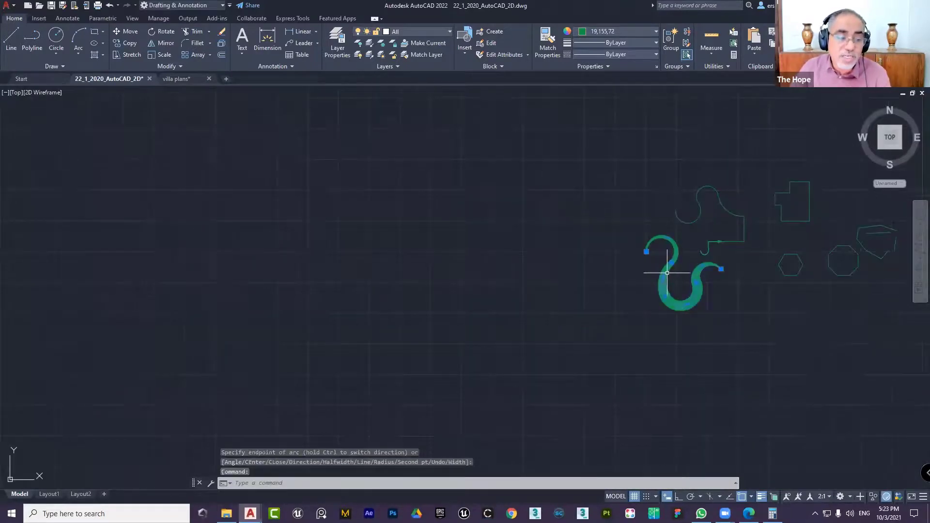
mouse_move(644, 345)
middle_down()
mouse_move(616, 335)
mouse_move(461, 337)
middle_up()
scroll(459, 339, up, 2)
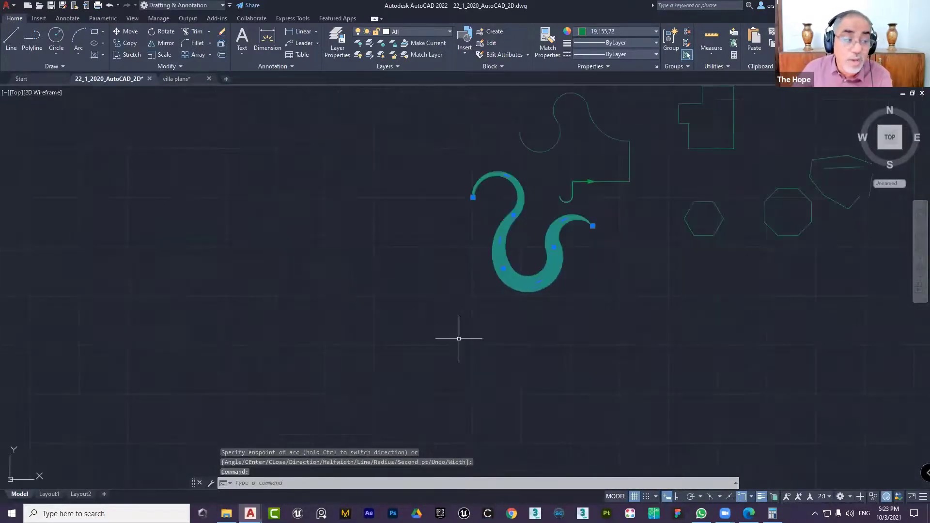
scroll(481, 288, up, 3)
mouse_move(505, 260)
middle_down()
mouse_move(496, 347)
mouse_move(482, 353)
middle_up()
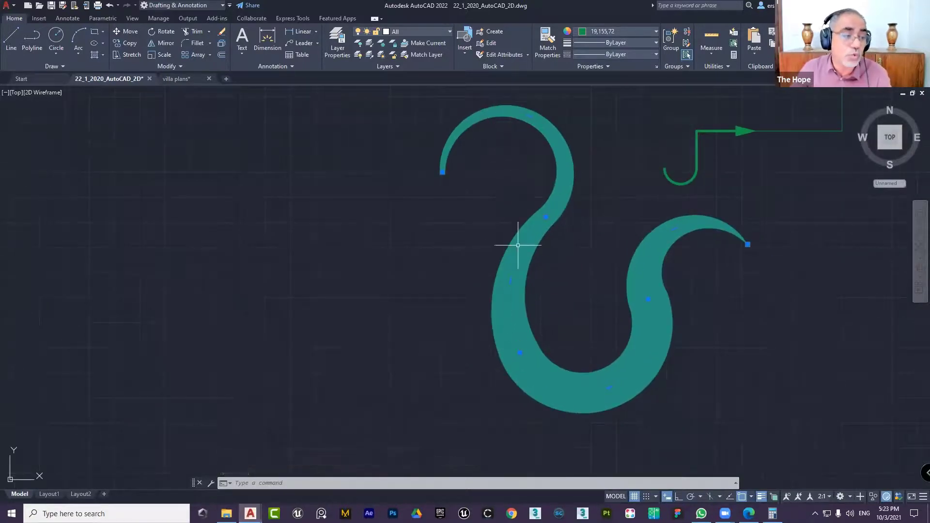
middle_drag(560, 148, 556, 187)
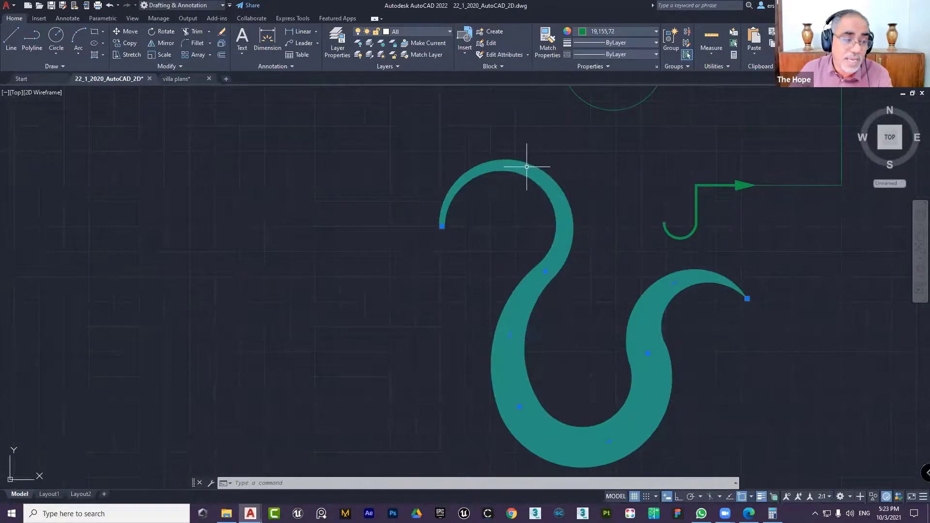
click(565, 208)
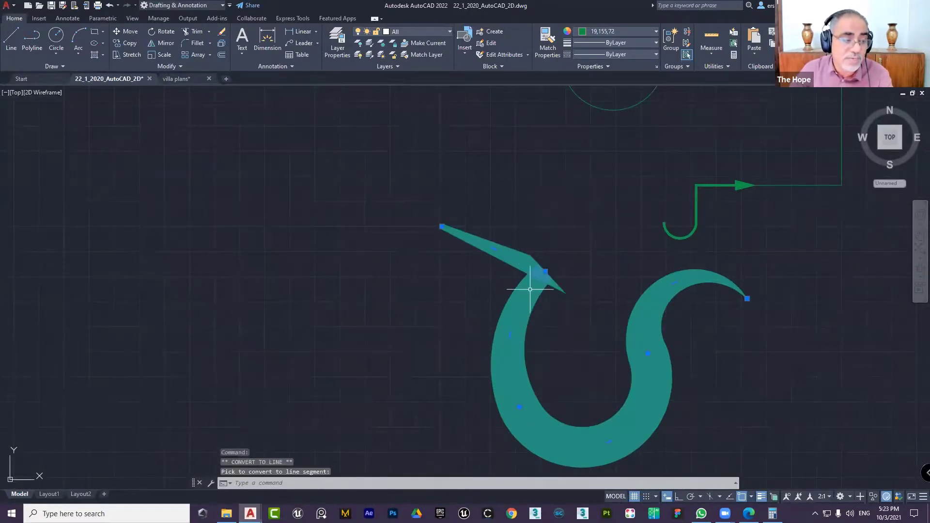
mouse_move(493, 248)
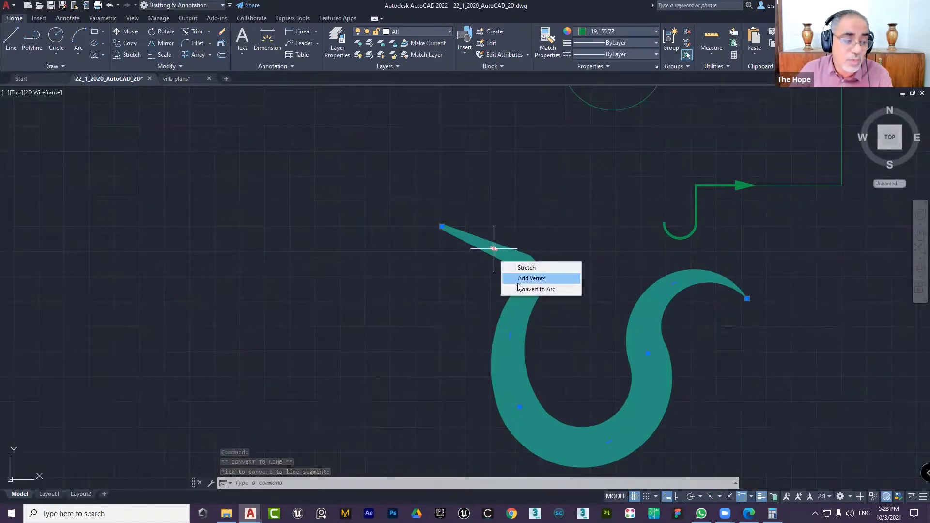
Convert the straight top segment back to an arc hooking left, then clear the selection.
click(521, 292)
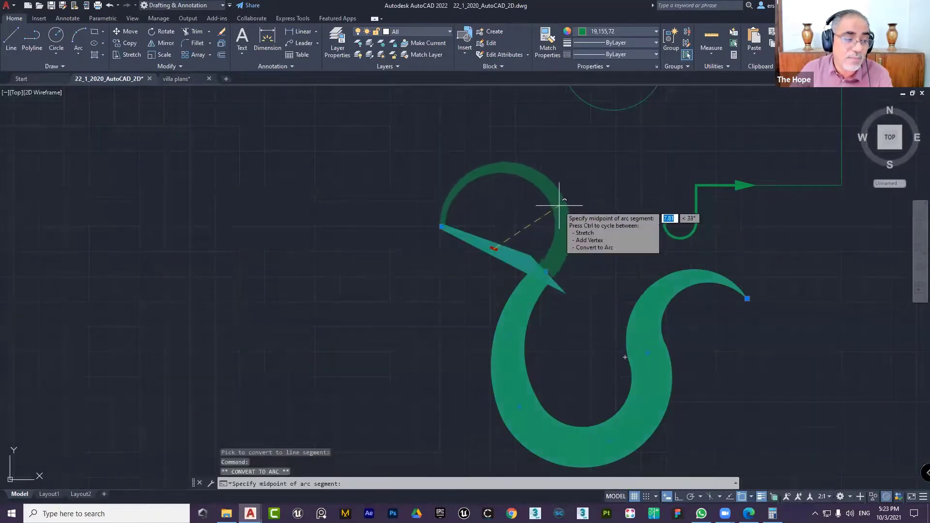
click(564, 210)
middle_drag(598, 245, 557, 213)
key(Escape)
scroll(564, 218, down, 2)
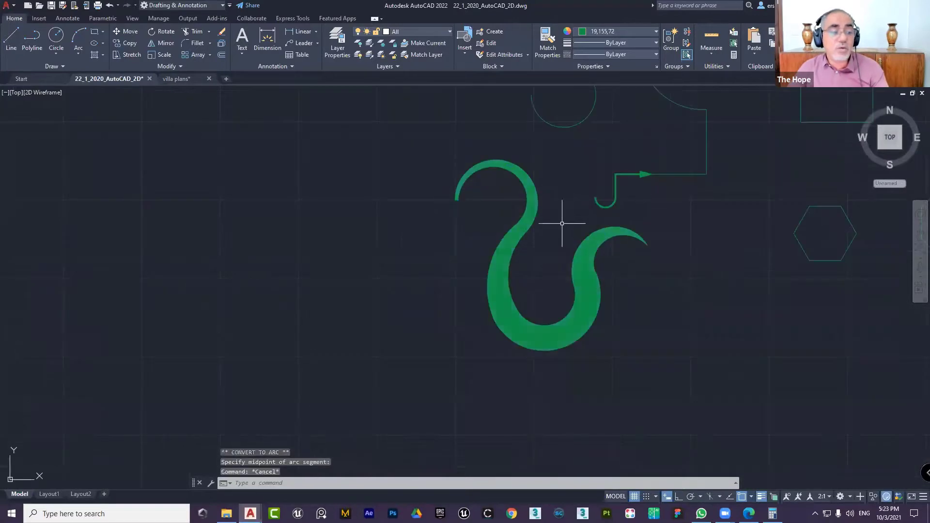
scroll(550, 280, down, 1)
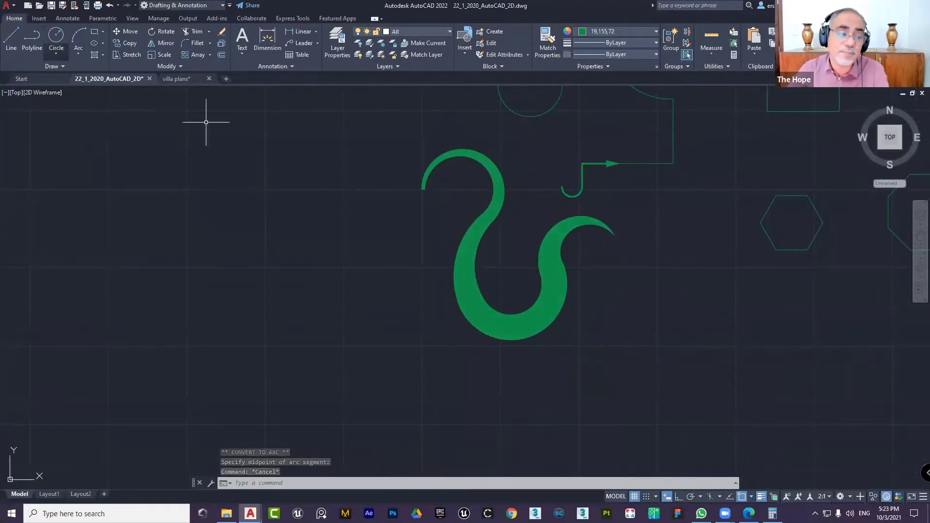
Pan the view and window-select the whole S-shaped swash stroke.
middle_drag(659, 236, 573, 229)
click(572, 229)
click(497, 266)
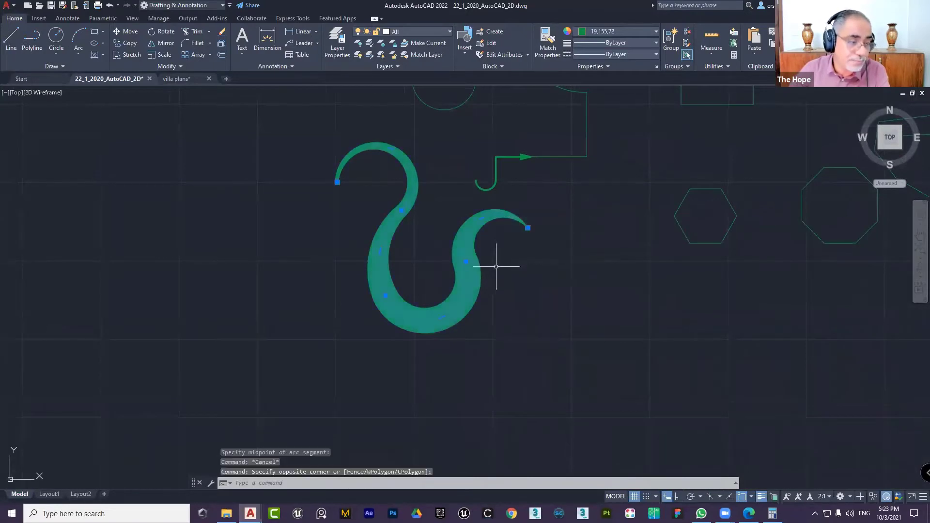
middle_drag(549, 291, 500, 295)
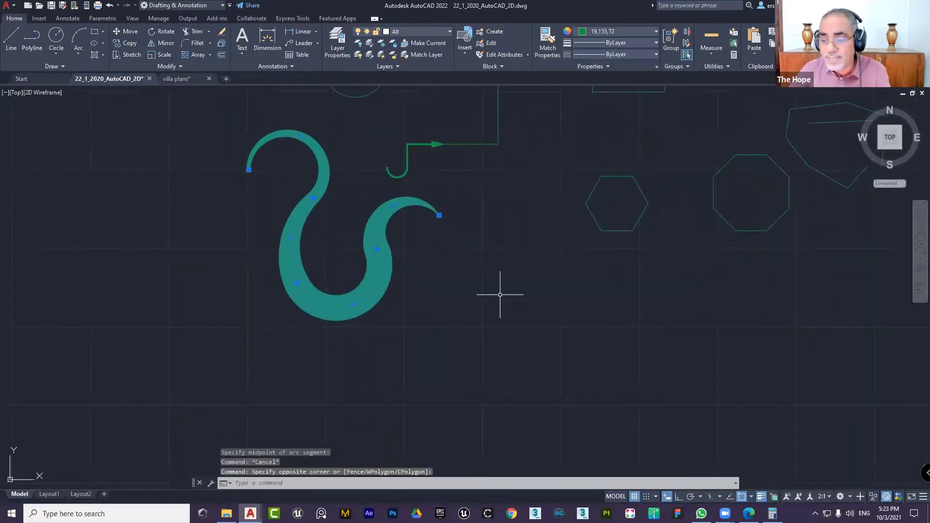